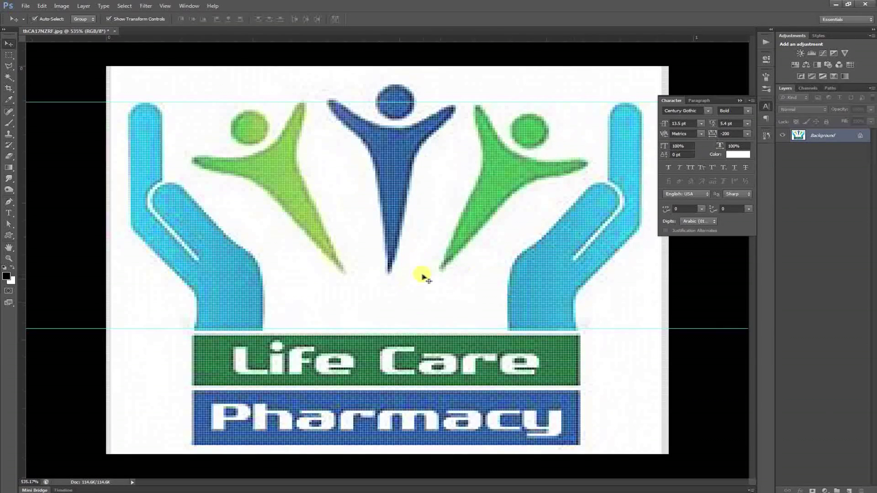
- Start a Pen tool path along the left hand's base and trace up the palm's inner edge toward the thumb
left_click(9, 201)
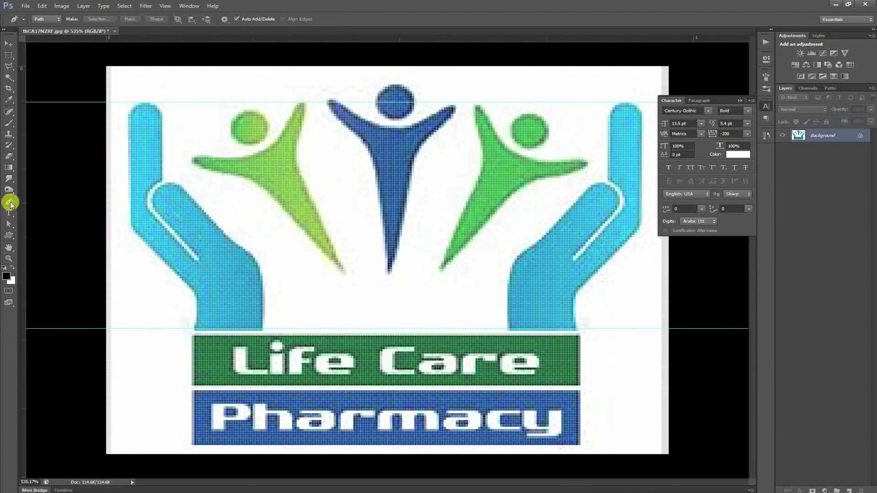
left_click_drag(204, 335, 219, 333)
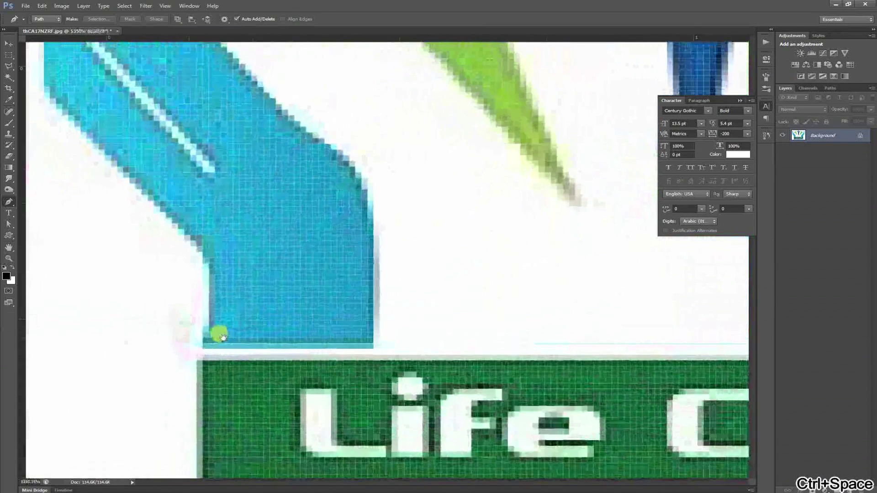
left_click(203, 344)
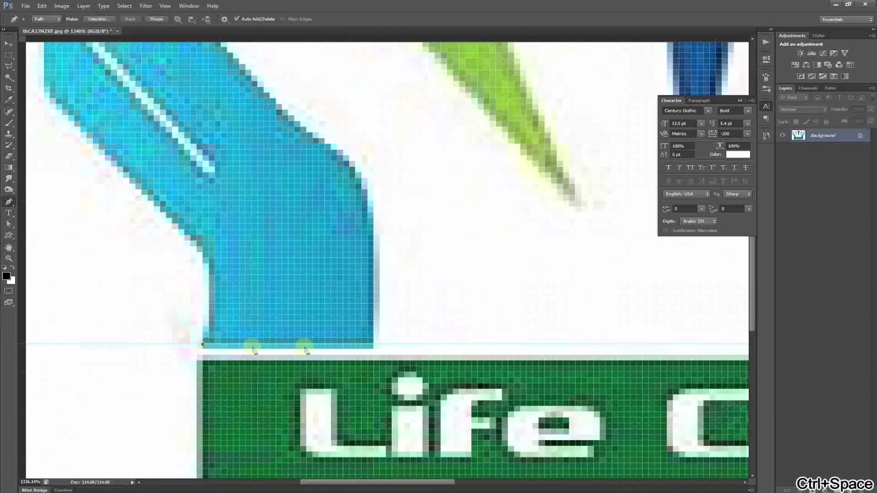
left_click(374, 345)
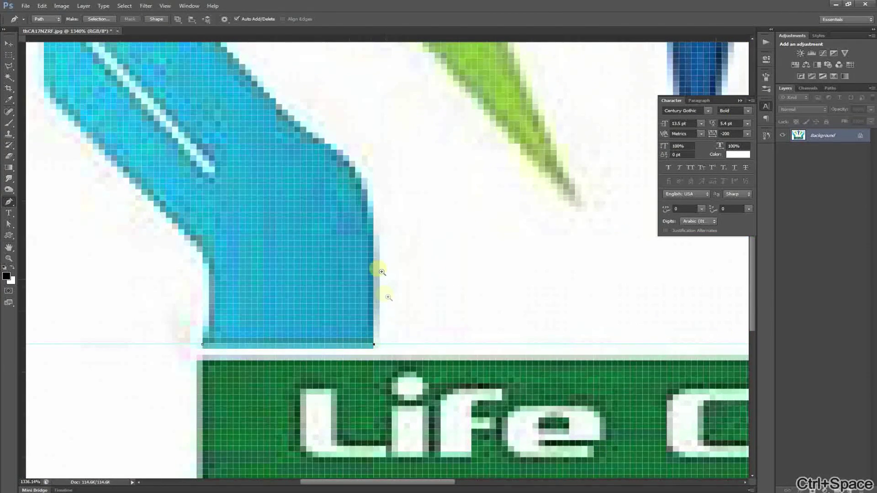
left_click_drag(384, 294, 368, 256)
left_click_drag(363, 174, 300, 219)
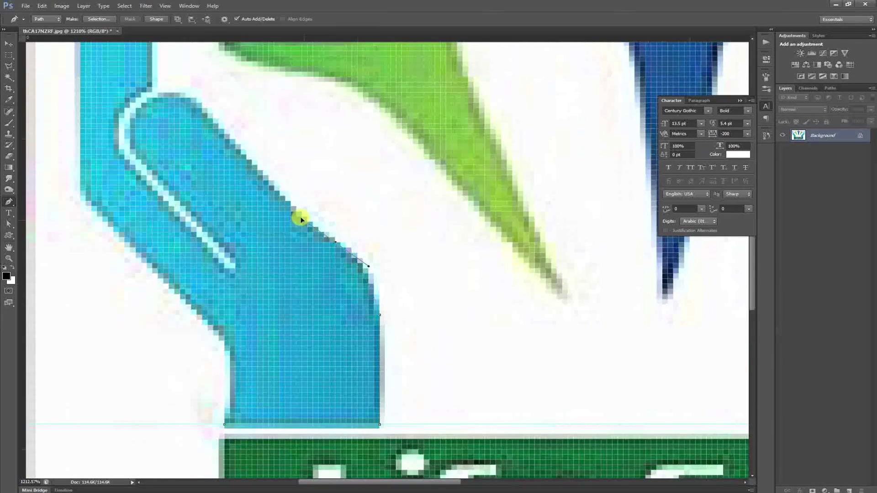
left_click_drag(270, 173, 397, 314)
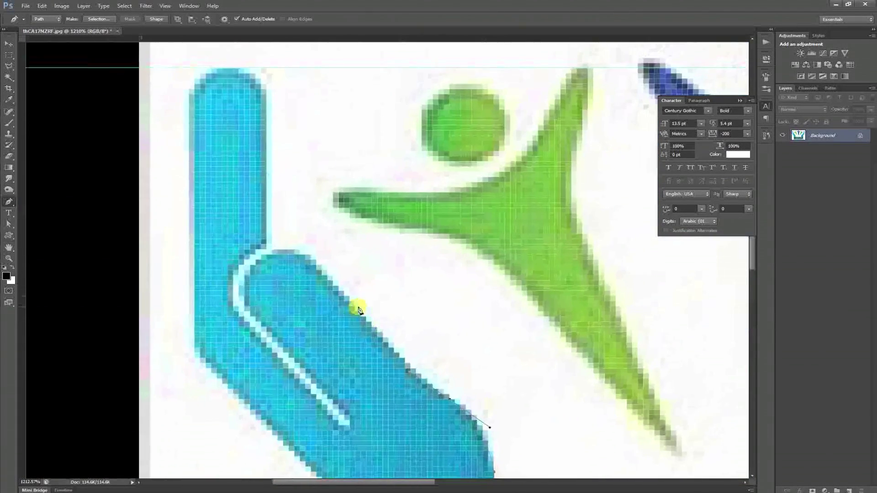
- Curve the path around the left hand's rounded thumb tip and remove the outgoing handle at the white gap
left_click(303, 250)
left_click_drag(241, 286, 227, 286)
key("ctrl+z")
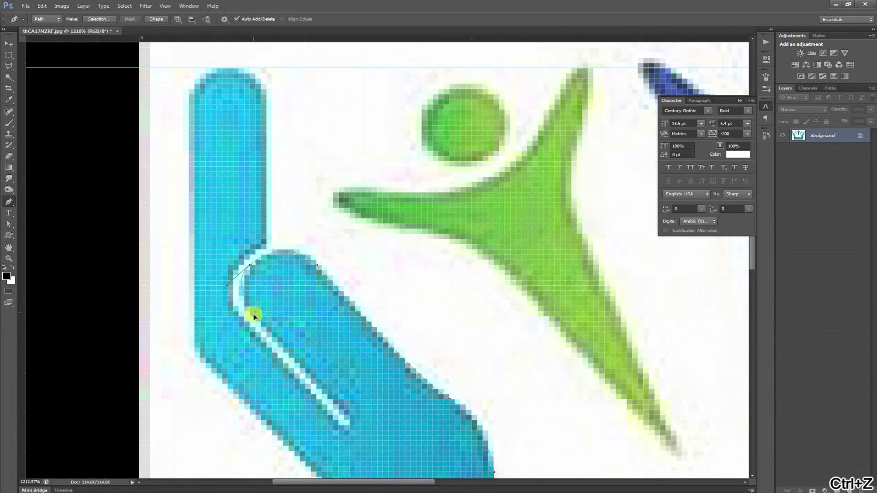
key("ctrl+z")
left_click(251, 266, "alt")
- Trace the path down the thumb side of the white gap and round its lower end
left_click_drag(260, 321, 272, 338)
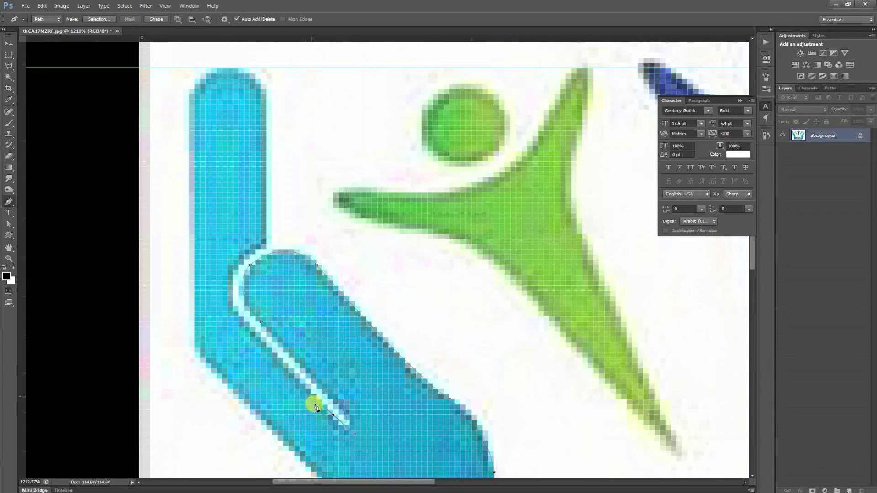
key("ctrl+z")
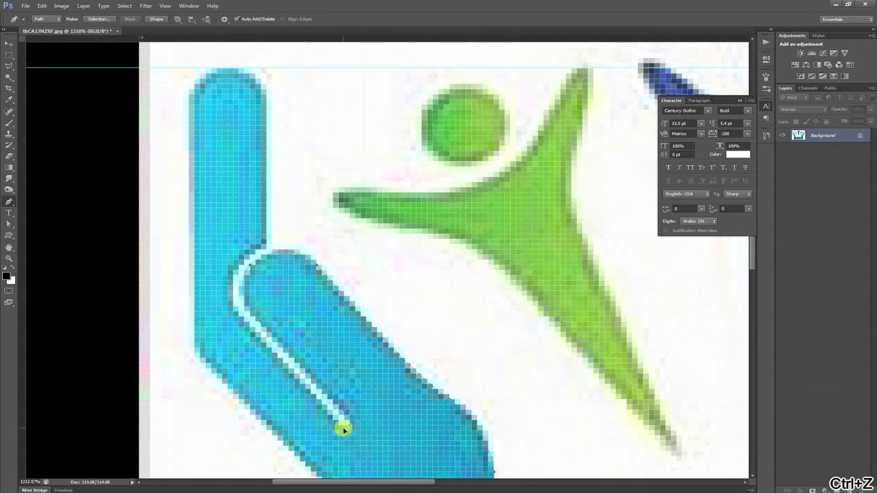
left_click(345, 428, "ctrl")
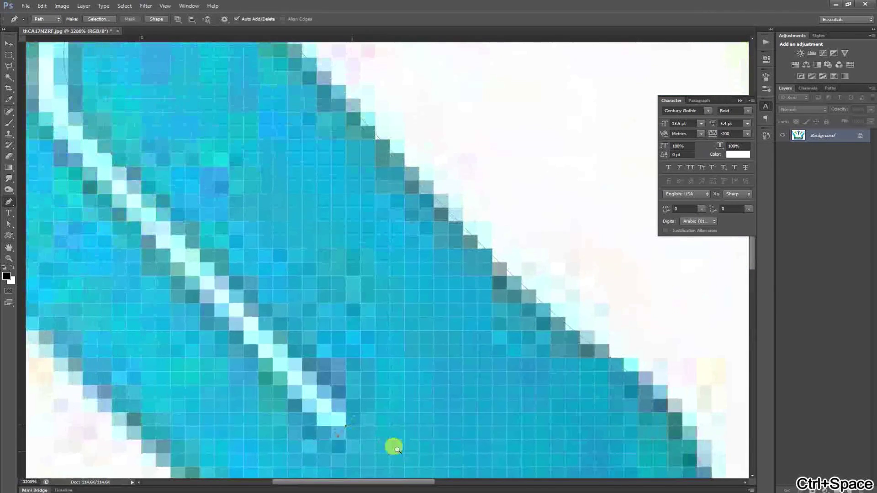
key("ctrl+z")
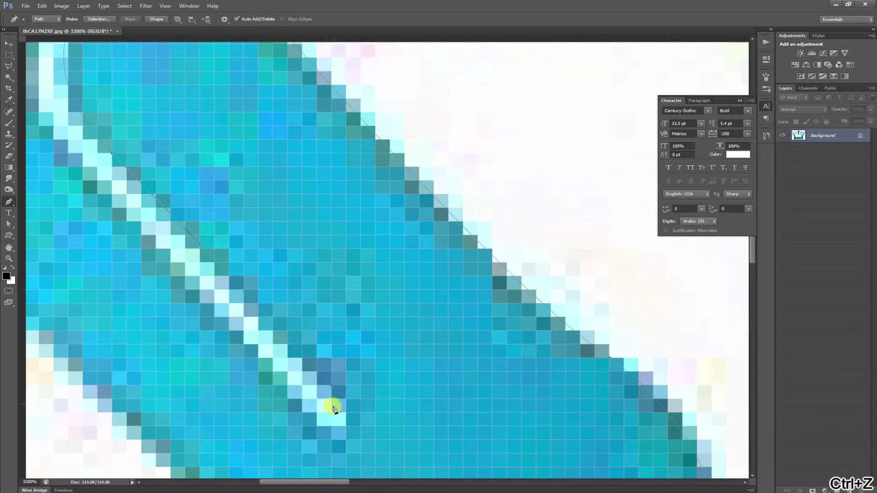
left_click_drag(346, 426, 335, 438)
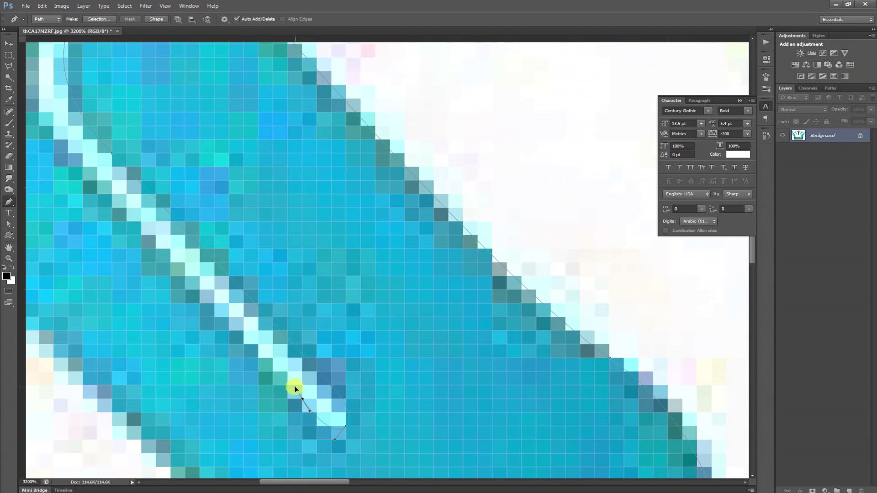
key("ctrl+space")
key("ctrl+space")
left_click_drag(338, 442, 294, 384)
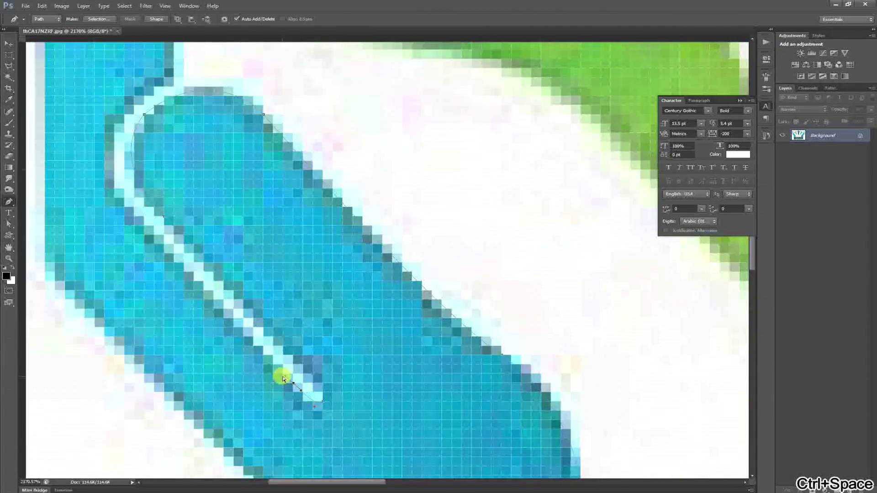
- Trace the path back up the outer side of the white gap and curve it to the base of the upright finger
key("space")
left_click_drag(241, 292, 348, 377)
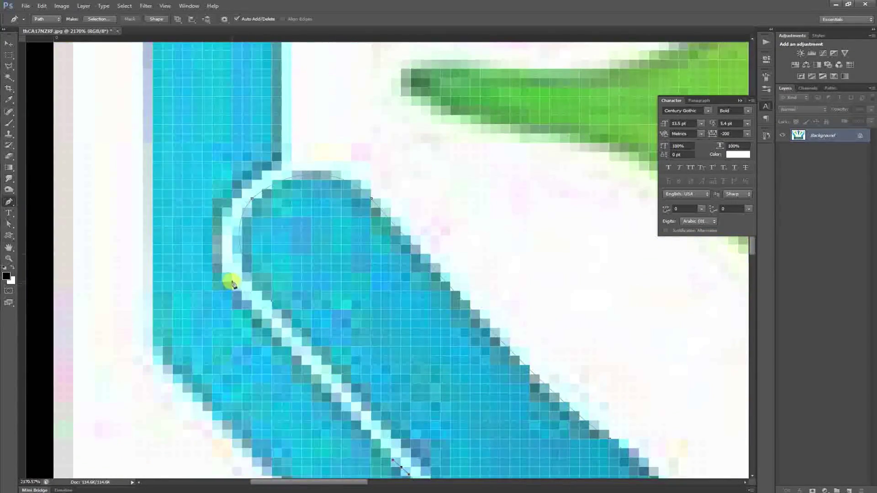
left_click(235, 286)
key("ctrl+space")
left_click_drag(276, 292, 254, 267)
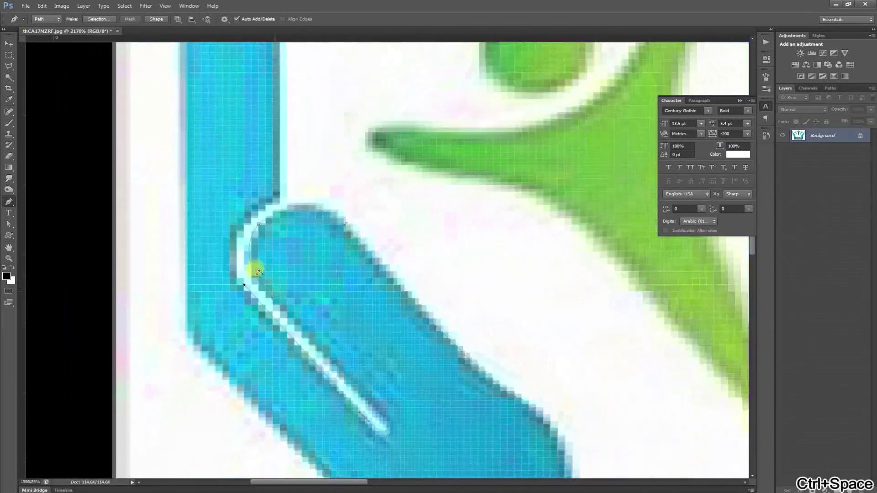
left_click_drag(287, 188, 367, 164)
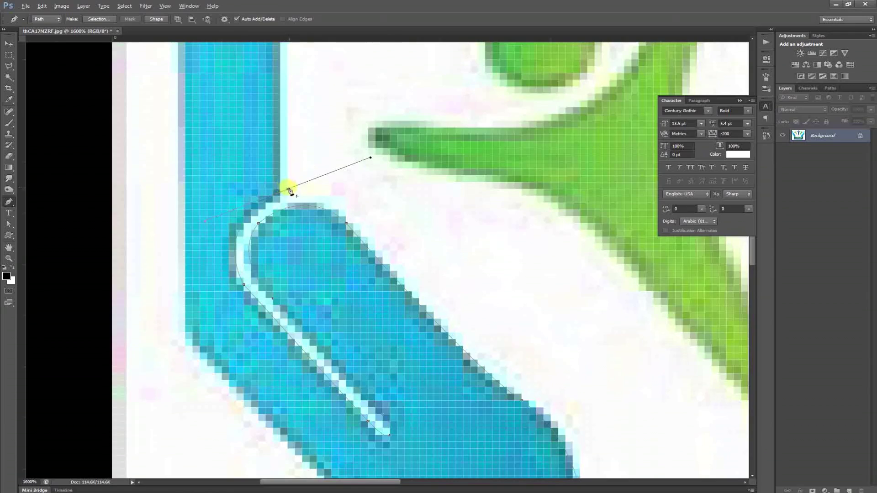
- Trace the path up the upright finger's inner side and around its rounded tip to the outer edge
key("ctrl+space")
left_click_drag(279, 158, 251, 140)
key("space")
left_click_drag(275, 170, 300, 176)
key("ctrl+space")
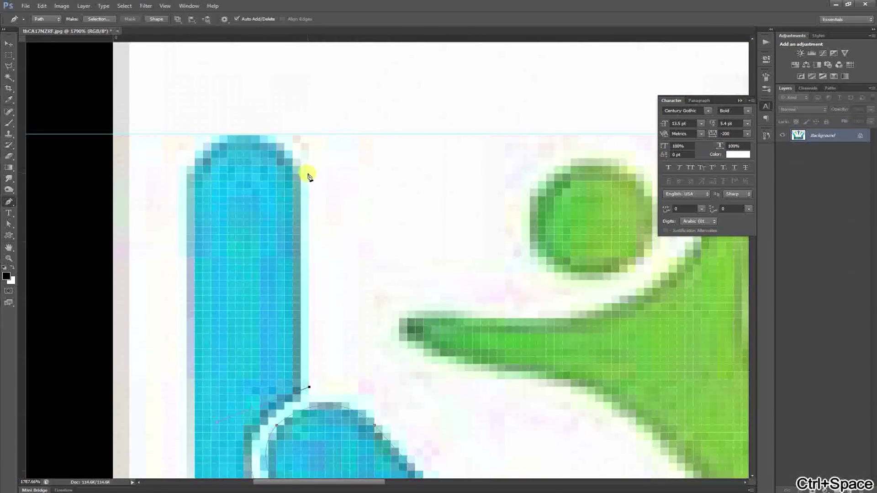
left_click(309, 181)
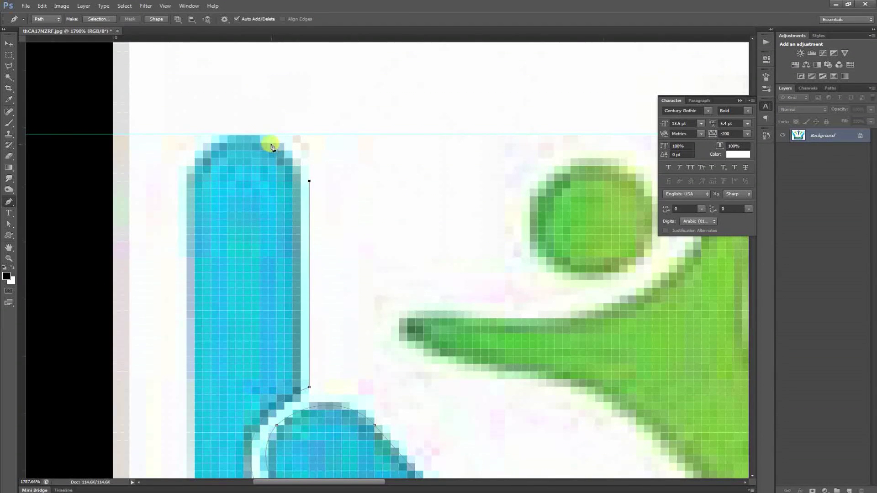
left_click_drag(266, 136, 222, 133)
key("ctrl+z")
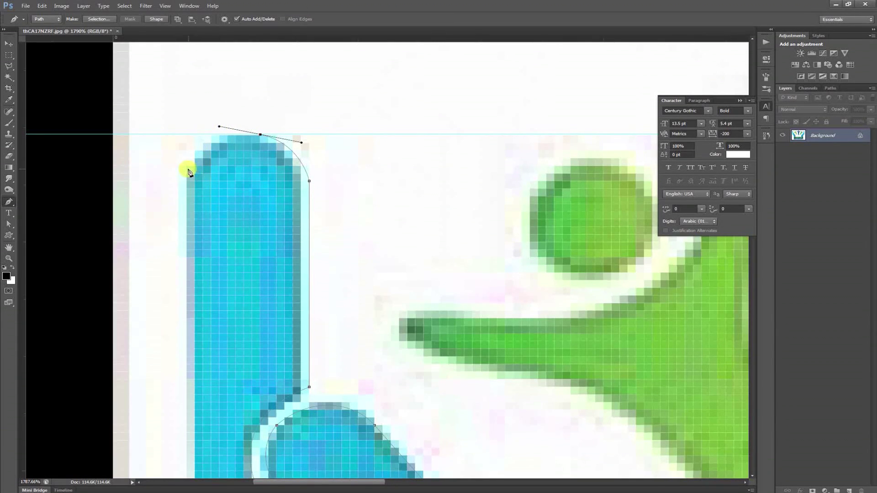
left_click_drag(187, 174, 183, 202)
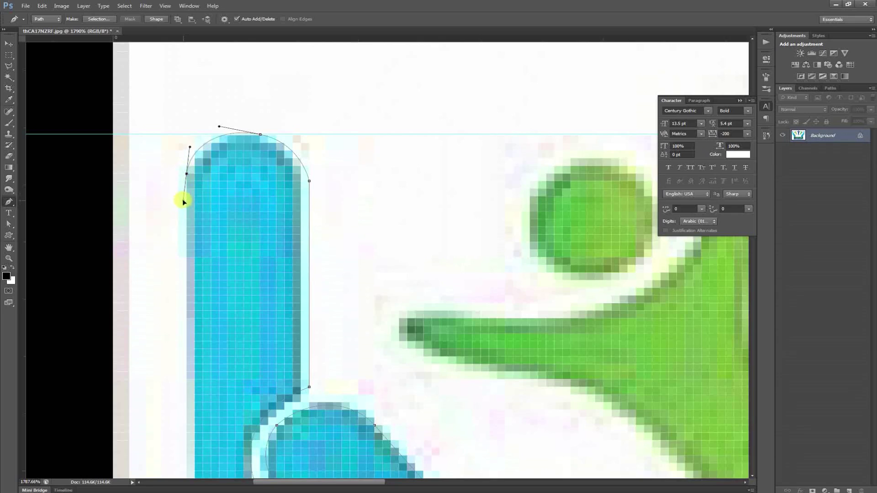
- Trace the path down the left hand's outer edge, around the lower bend to the top of the wrist
key("ctrl+space")
left_click_drag(243, 224, 212, 190)
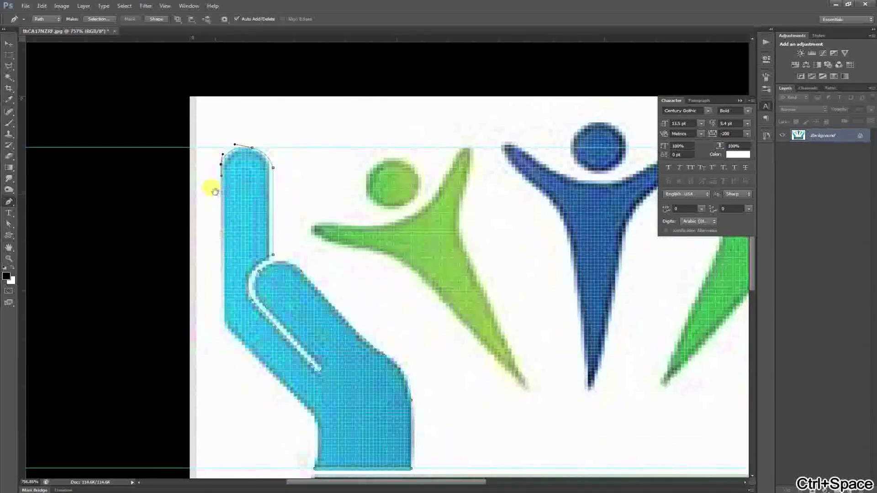
left_click(224, 316)
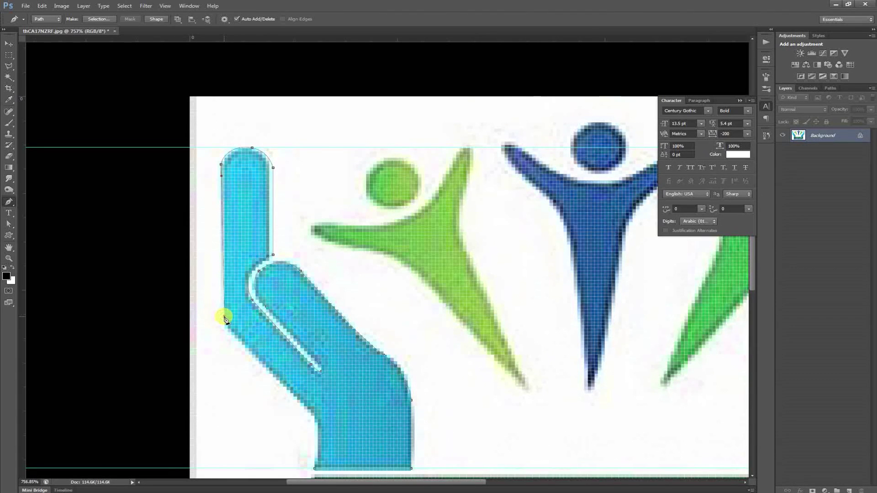
left_click(244, 345)
scroll(308, 406, "down", 3)
key("ctrl+space")
left_click_drag(317, 351, 339, 371)
left_click(318, 369)
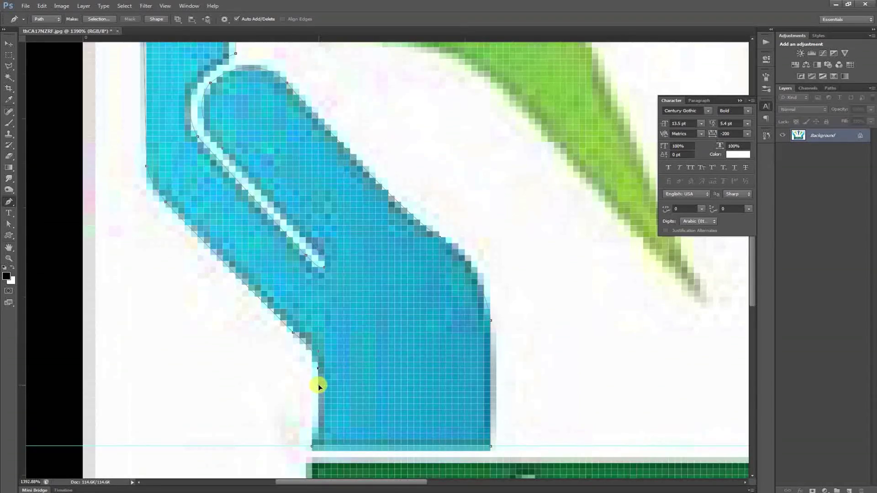
- Close the path at the starting corner of the wrist's base and check the whole hand outline
key("ctrl+space")
left_click_drag(347, 385, 360, 393)
scroll(326, 394, "down", 4)
left_click(291, 369, "ctrl")
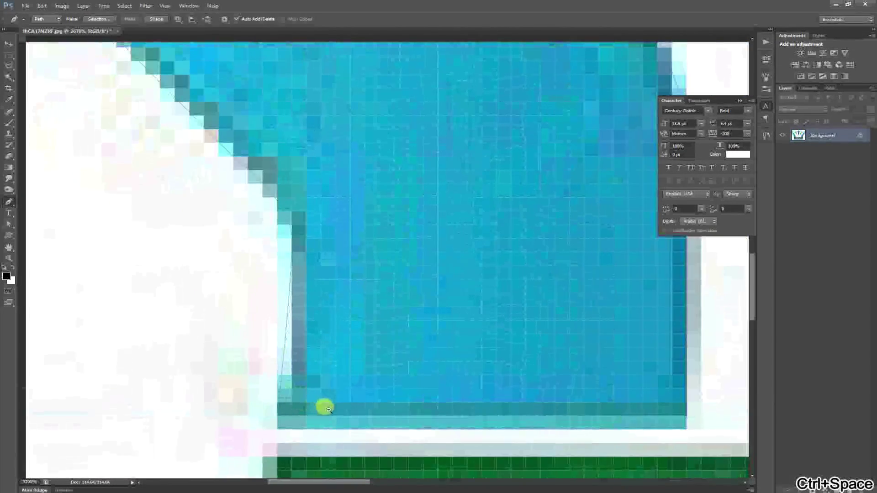
left_click_drag(329, 245, 302, 232)
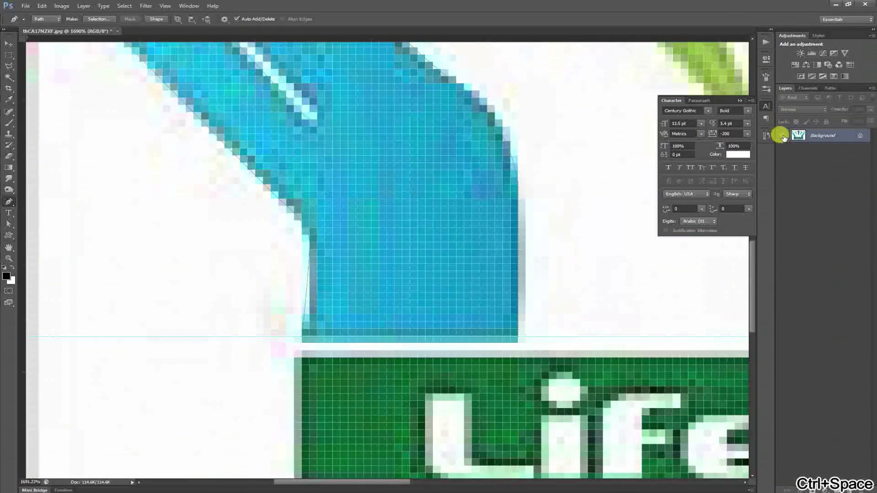
left_click_drag(442, 192, 388, 176)
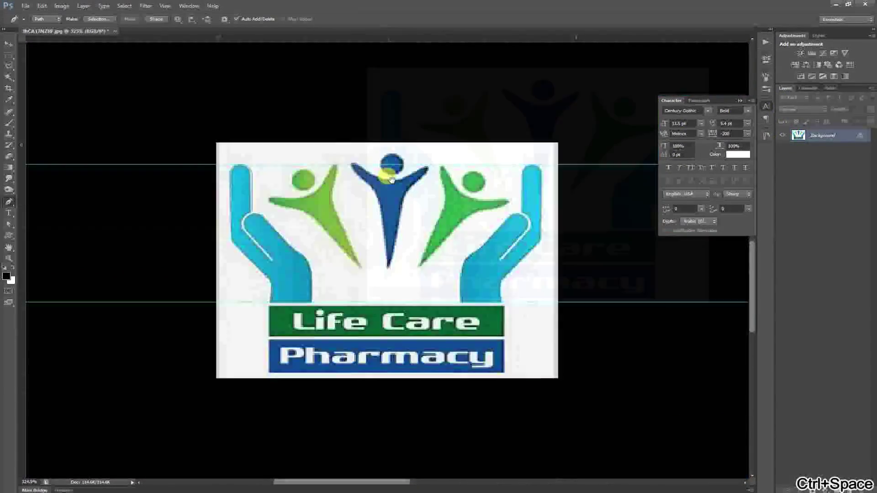
mouse_move(284, 229)
left_mouse_down()
mouse_move(305, 233)
mouse_move(296, 227)
left_mouse_up()
left_click_drag(240, 221, 190, 168)
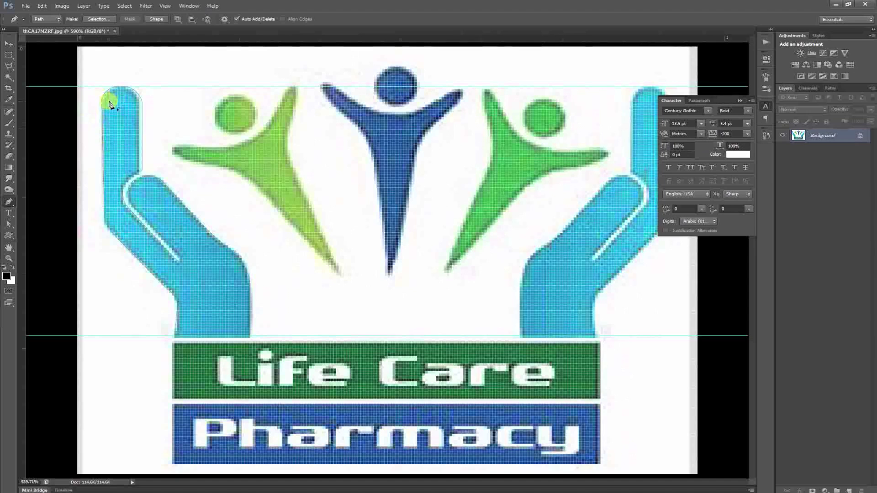
- Keep the Pen tool in Path mode, convert the hand path into a shape layer and toggle its visibility to check it
left_click(43, 19)
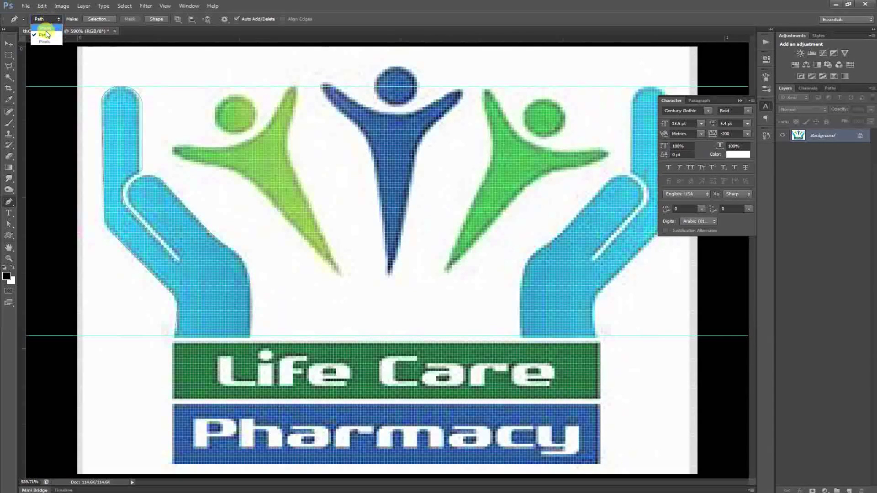
left_click(46, 35)
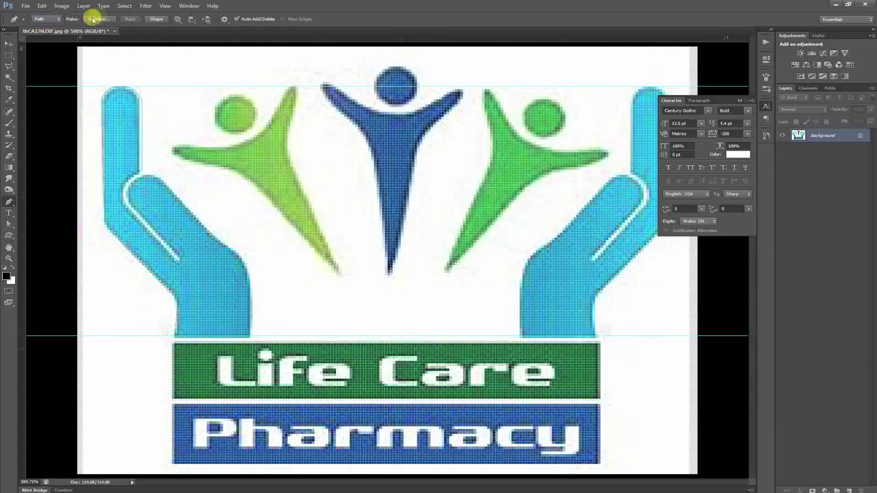
left_click(156, 19)
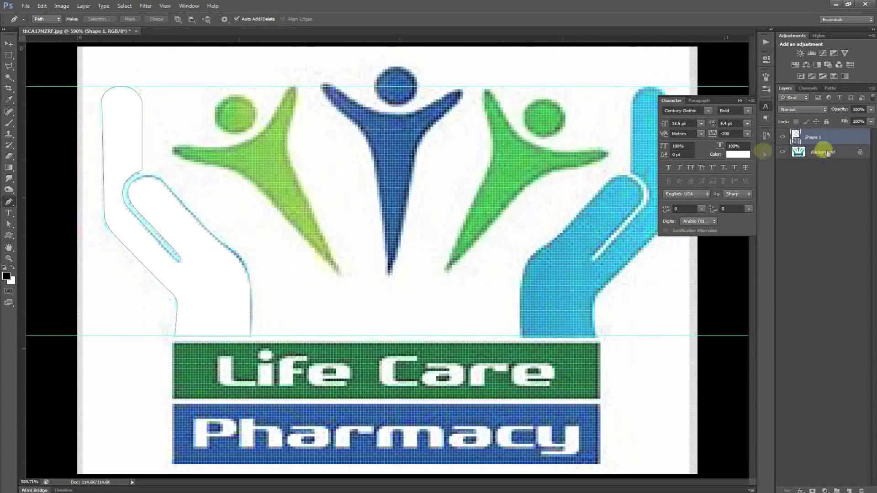
left_click(782, 137)
left_click(782, 137)
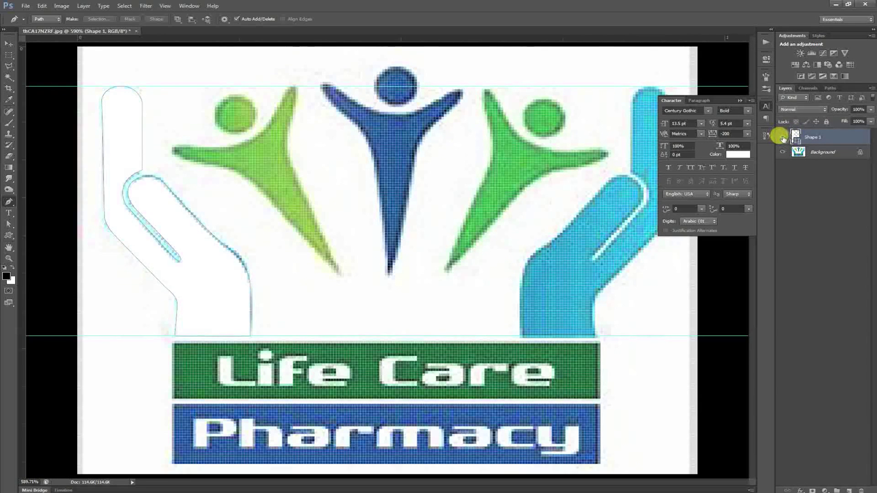
- Change the hand shape's fill to a bright, fully saturated sky blue close to the original hand
double_click(796, 137)
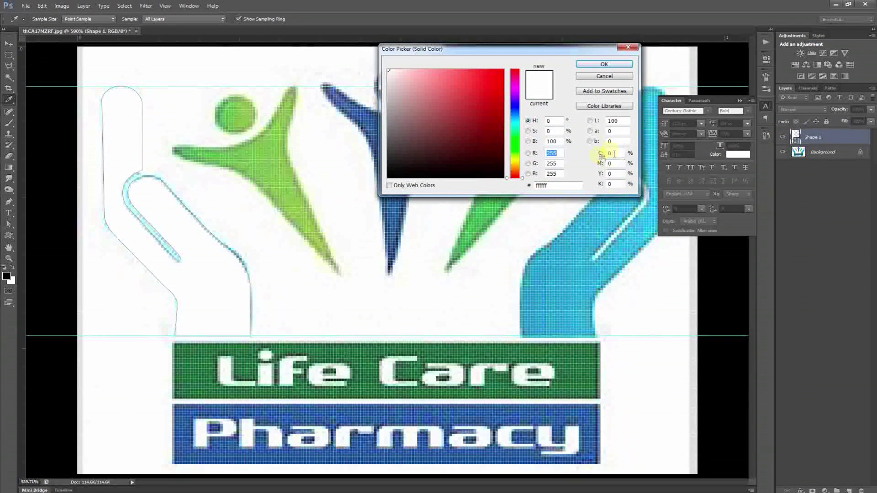
left_click(516, 109)
left_click_drag(478, 86, 547, 41)
left_click(515, 122)
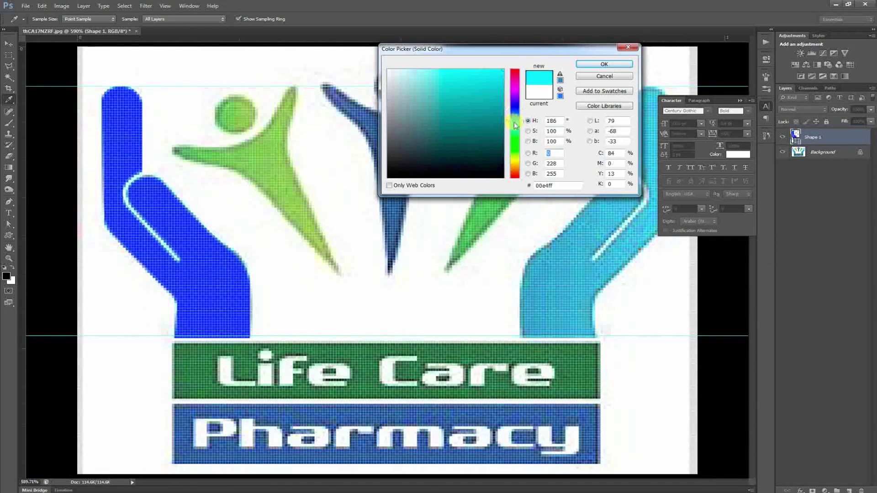
left_click_drag(515, 128, 515, 119)
key("Return")
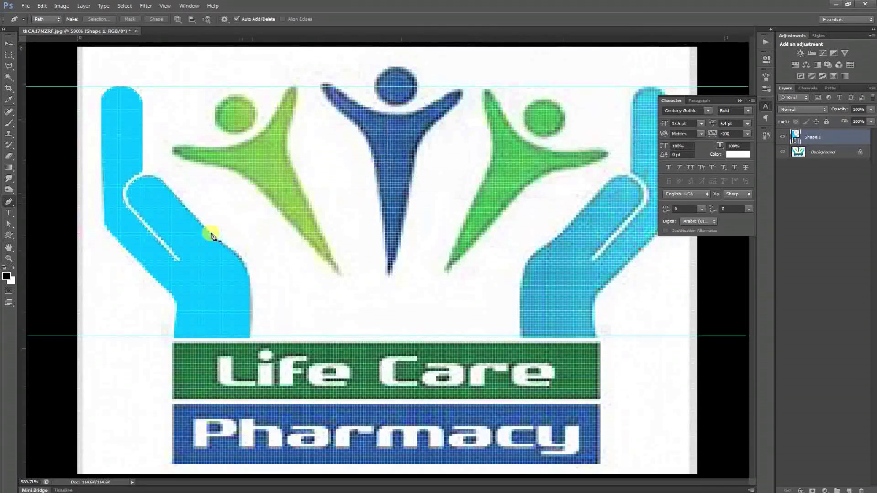
- Duplicate the blue hand shape with the Move tool and place the copy over the middle figure
key("v")
left_click_drag(224, 269, 396, 258)
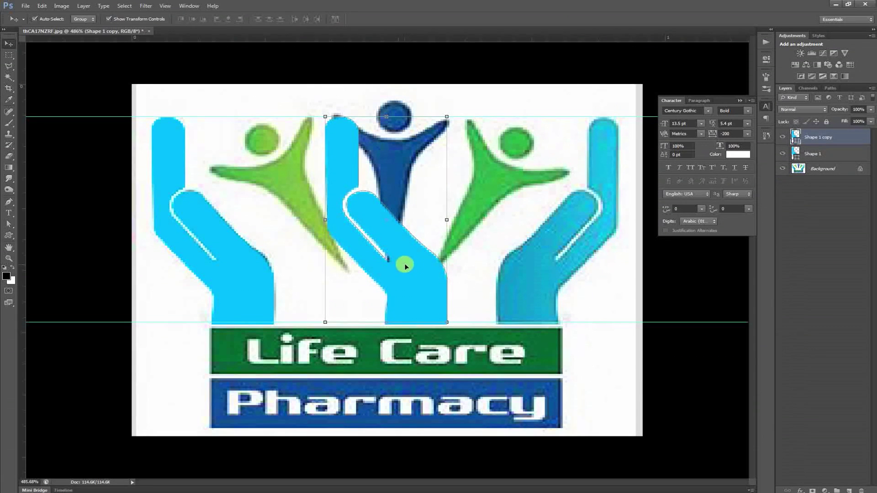
- Flip the hand copy horizontally with Free Transform and place it exactly over the original right hand
key("ctrl+t")
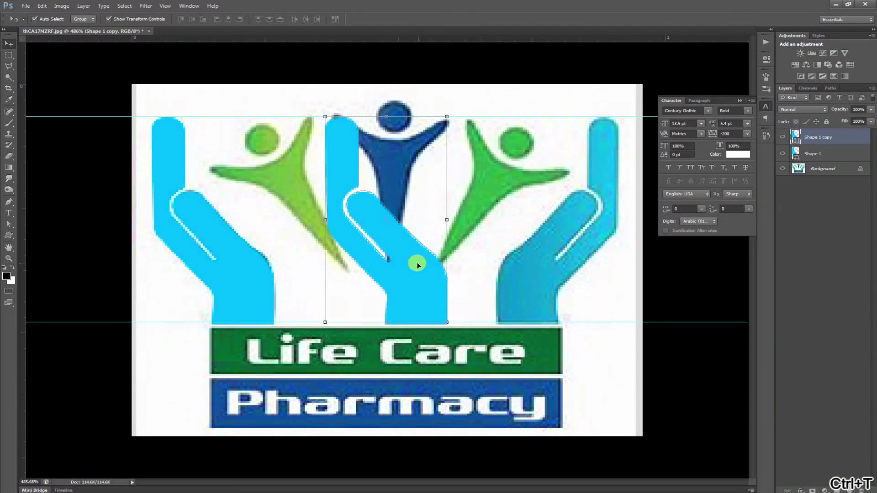
right_click(414, 259)
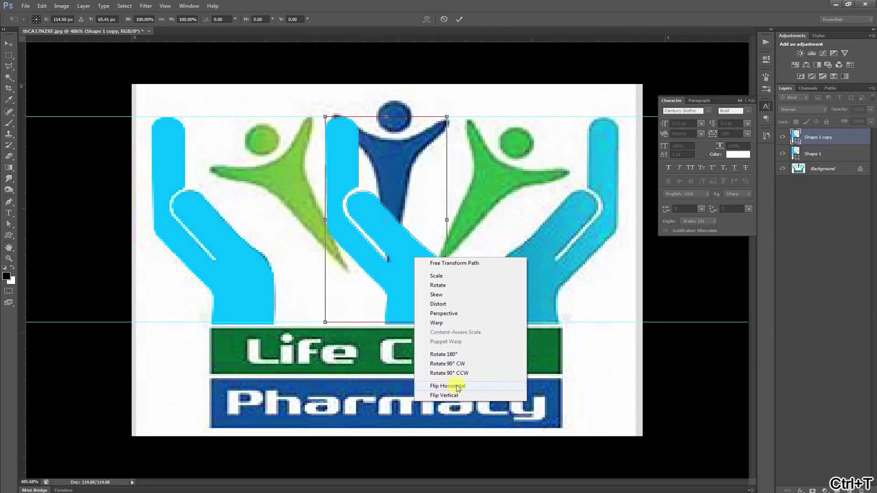
left_click(449, 386)
left_click_drag(363, 284, 545, 280)
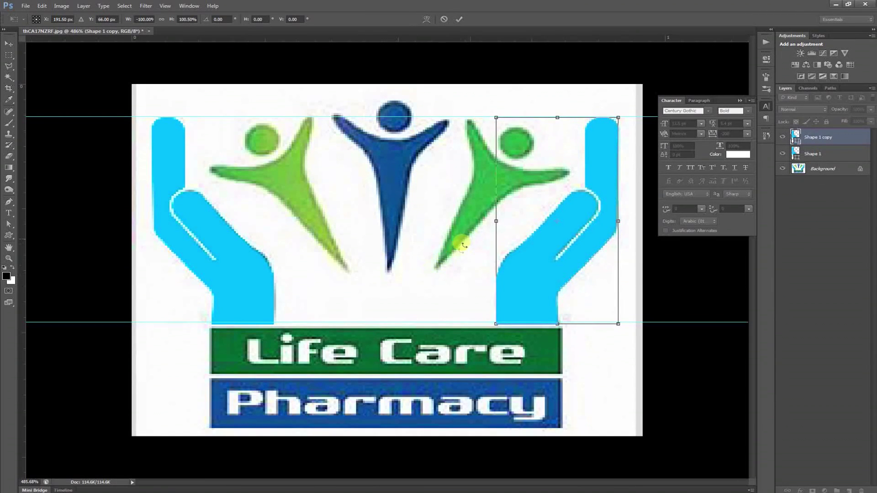
left_click(434, 181, "ctrl")
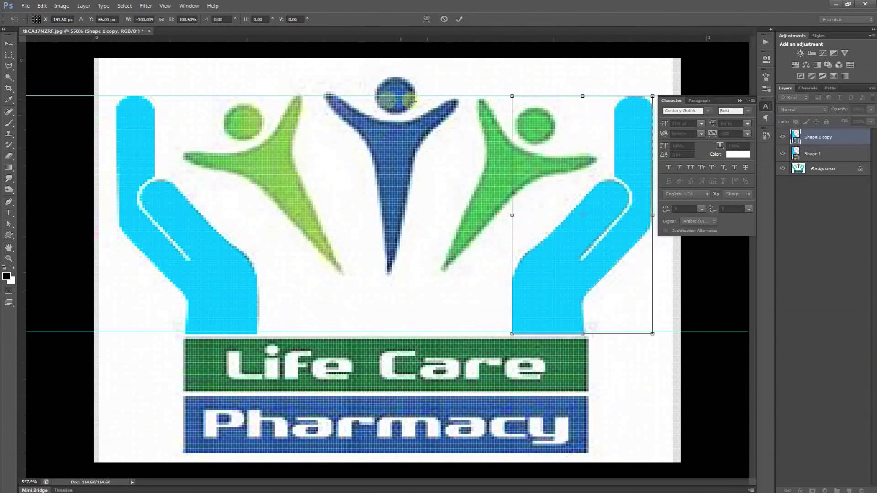
key("Return")
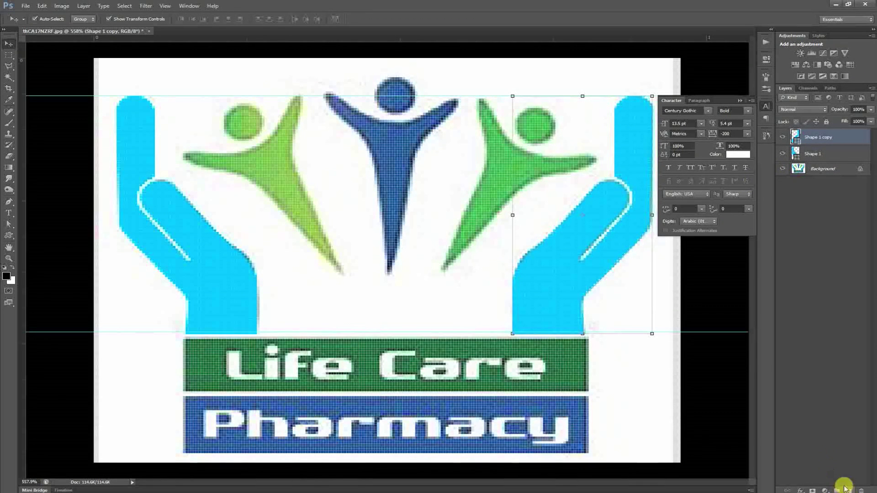
- Add a new layer and start a Pen path at the middle blue figure's foot tip, curving it up the body's right side
left_click(9, 202)
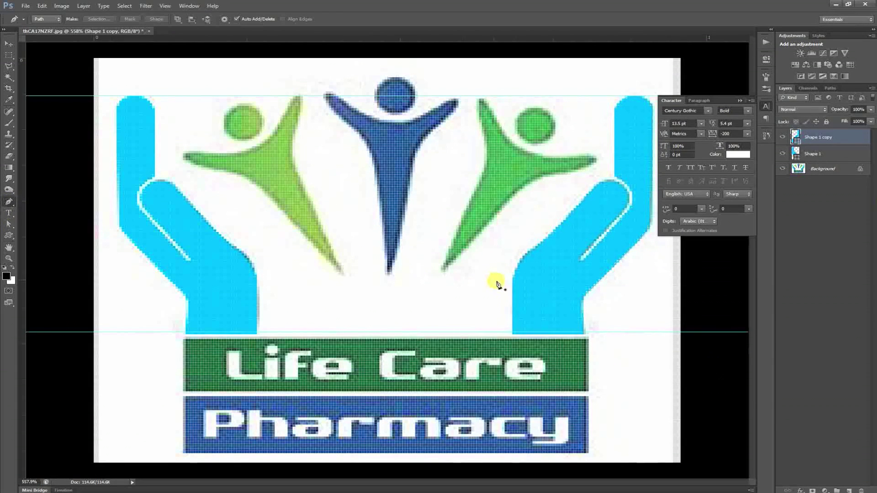
left_click(849, 491)
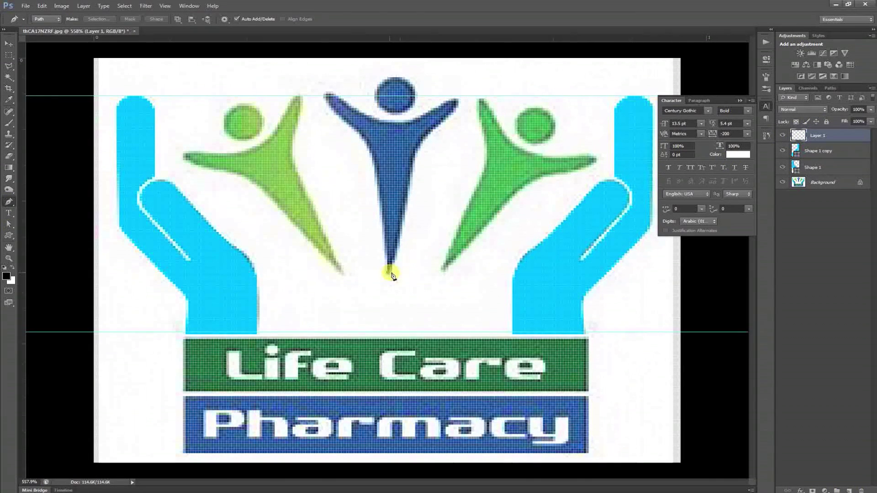
key("ctrl+z")
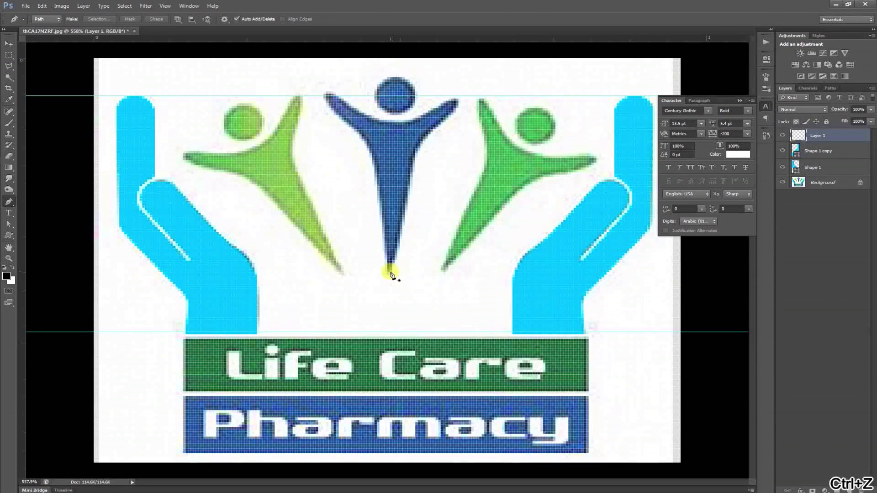
left_click(388, 273)
left_click_drag(413, 165, 444, 118)
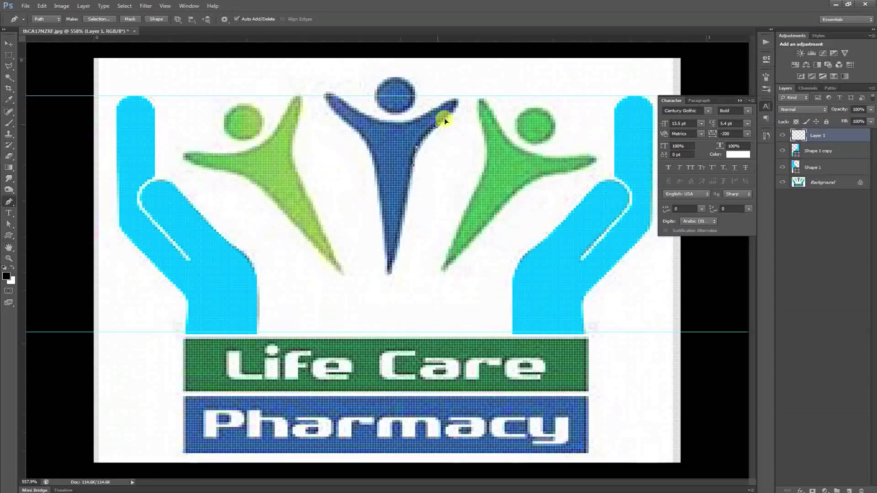
key("ctrl+space")
left_click(450, 115)
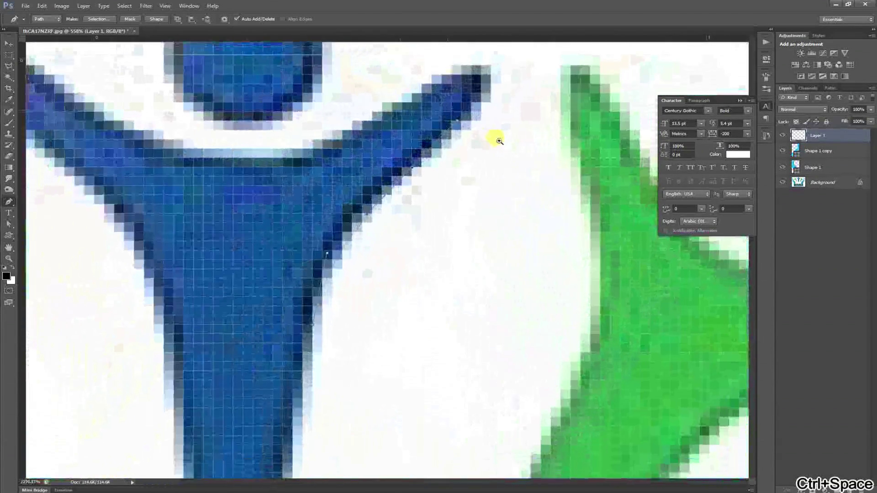
key("ctrl+z")
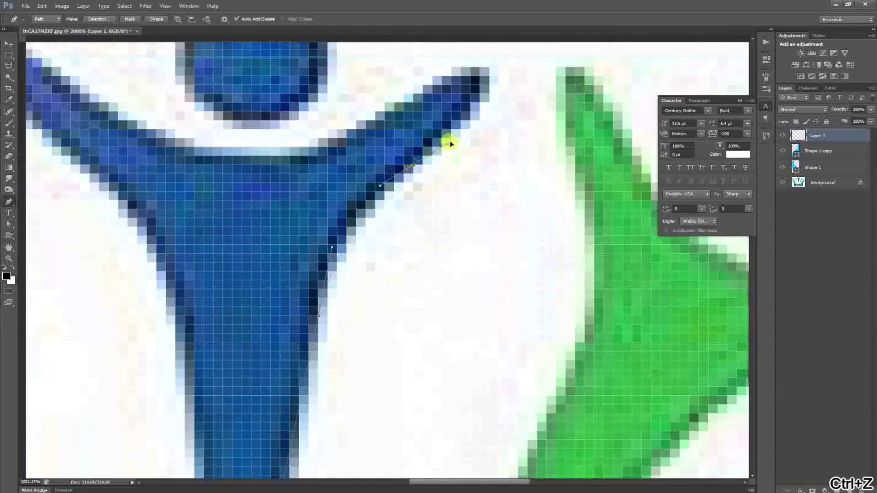
key("ctrl+space")
left_click_drag(486, 97, 470, 138)
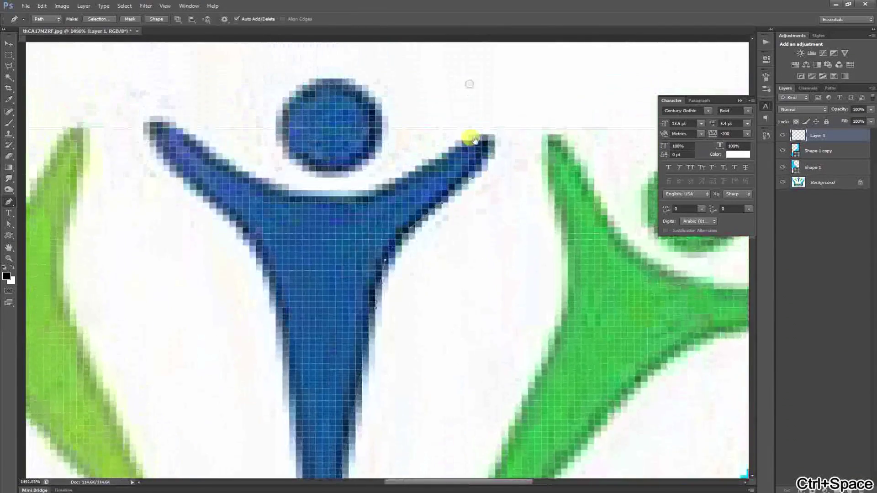
left_click_drag(424, 148, 415, 146)
left_click(469, 135, "alt")
left_click_drag(367, 193, 352, 198)
key("ctrl+alt+z")
key("ctrl+alt+z")
key("ctrl+alt+z")
key("ctrl+alt+z")
- Continue the path around the middle figure's right arm tip, along the neckline and around the left arm tip
left_click_drag(495, 141, 458, 147)
left_click_drag(369, 189, 348, 195)
left_click_drag(163, 117, 163, 117)
left_click_drag(143, 134, 153, 157)
- Trace the figure's left side from the arm down to the foot tip and close the path
left_click_drag(203, 196, 230, 220)
left_click_drag(275, 314, 283, 372)
scroll(276, 274, "down", 3)
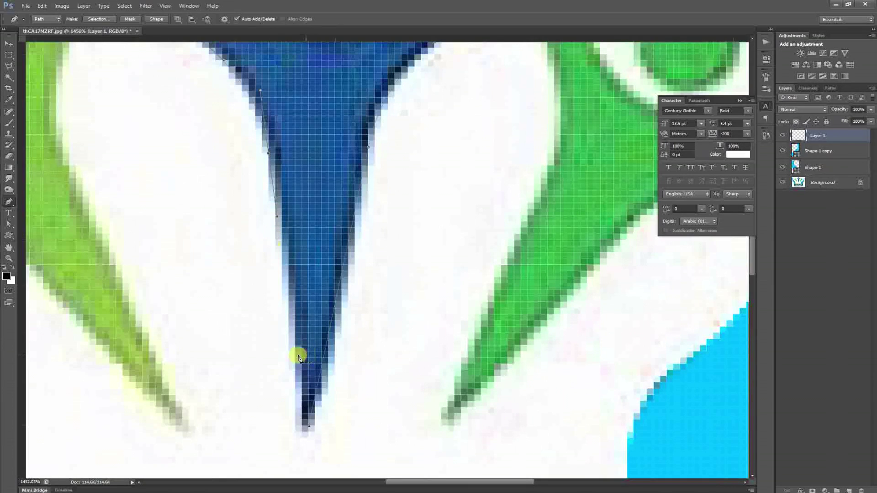
left_click_drag(296, 402, 300, 396)
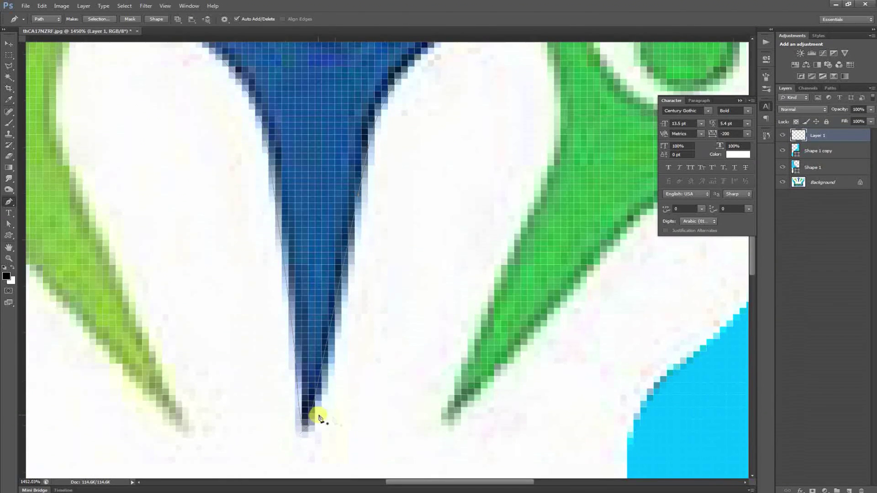
left_click_drag(365, 389, 329, 358)
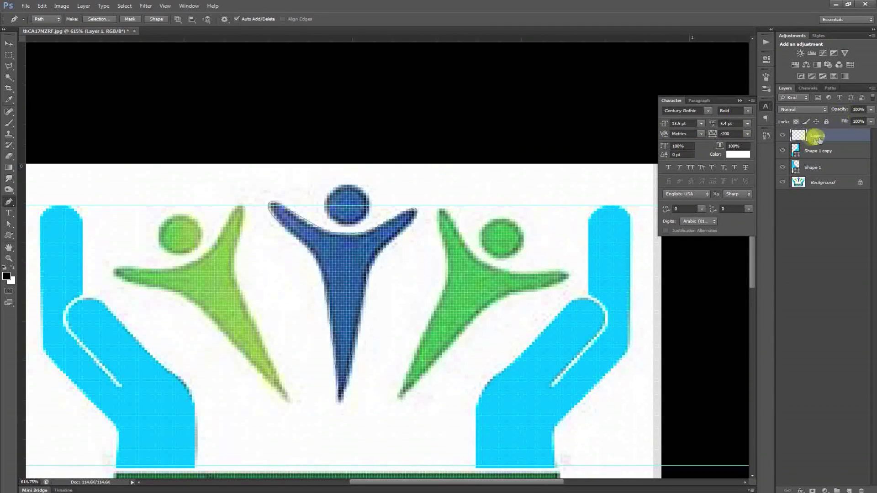
- Convert the figure path into a shape layer and fill it with dark blue (#000fa4)
left_click_drag(402, 228, 405, 231)
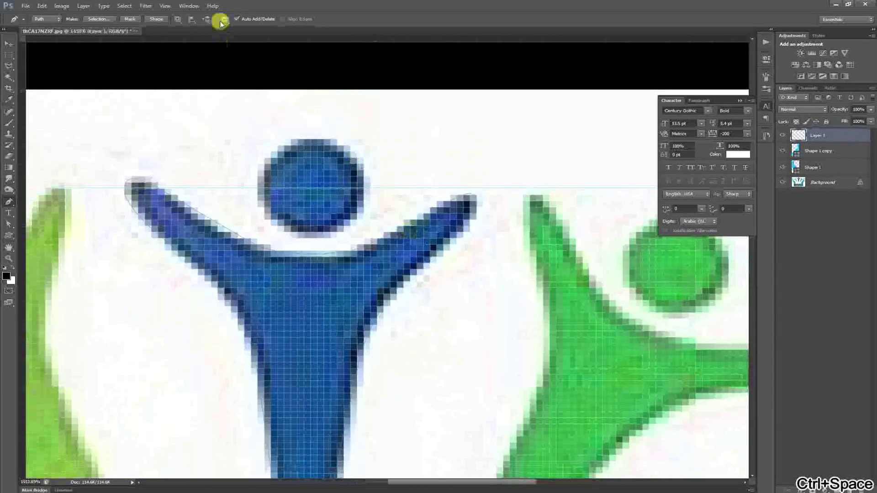
left_click(155, 20)
key("ctrl+space")
left_click_drag(440, 239, 402, 245)
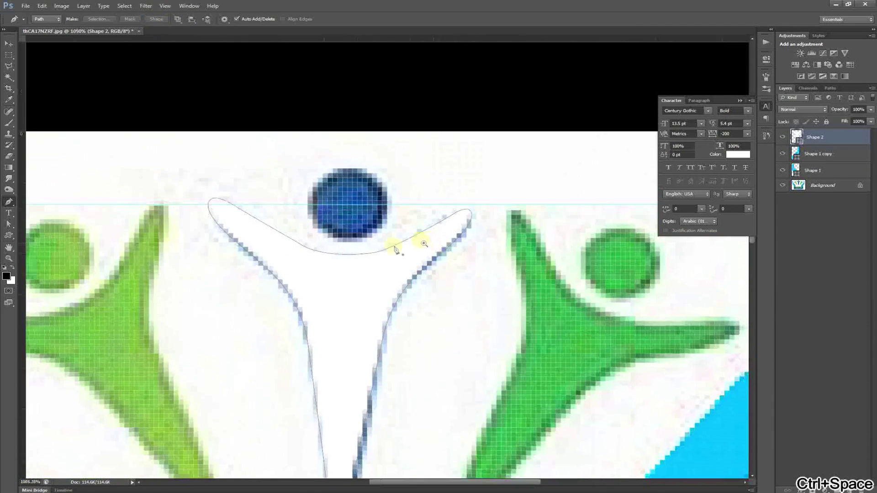
double_click(795, 136)
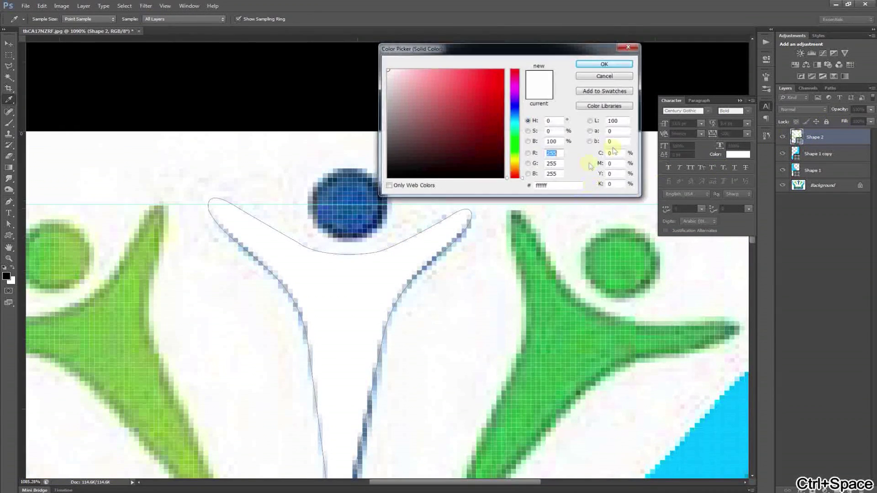
left_click(514, 109)
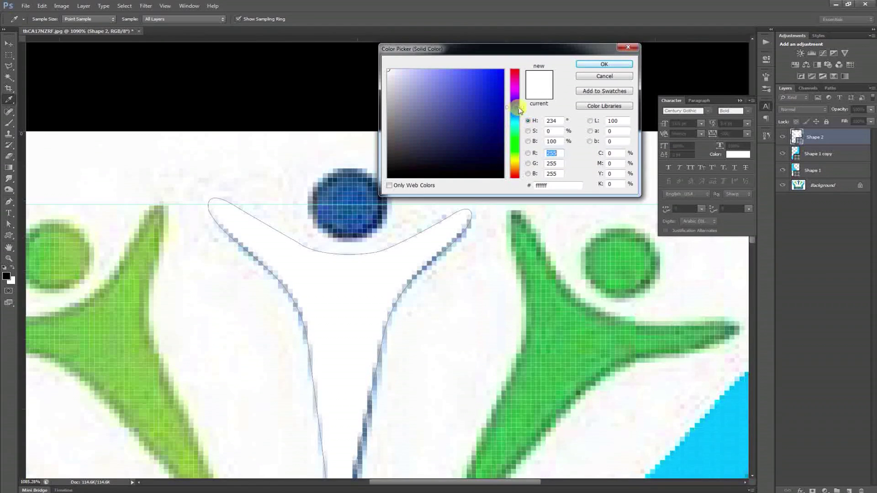
left_click(493, 107)
key("Return")
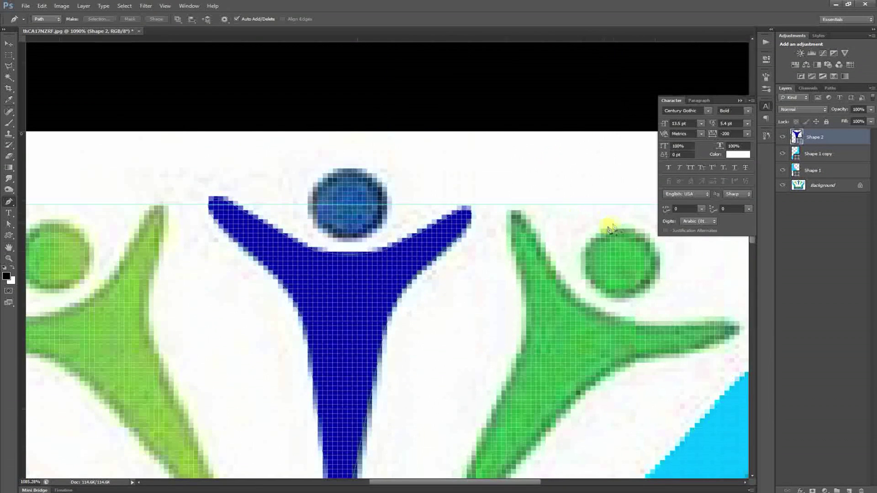
- Add a new layer, draw a 15 px circle with the Ellipse tool and centre it over the middle figure's head
left_click(848, 490)
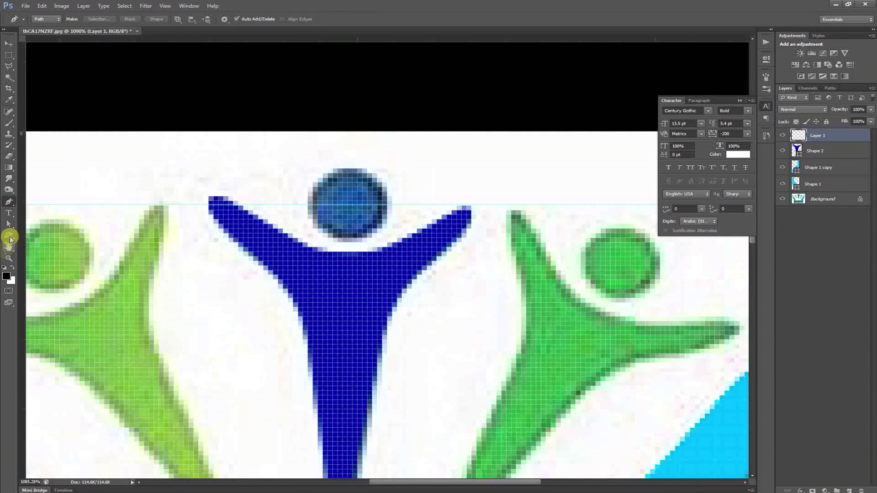
left_click(9, 236)
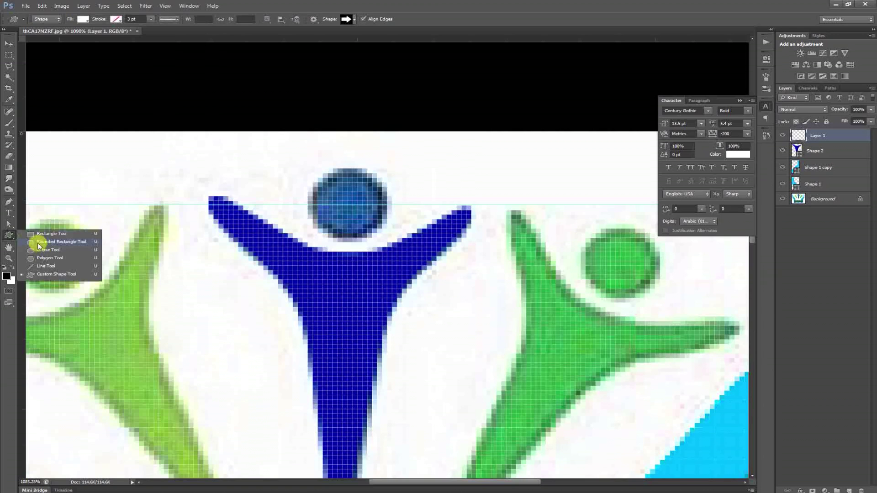
left_click(39, 251)
left_click_drag(308, 168, 388, 233)
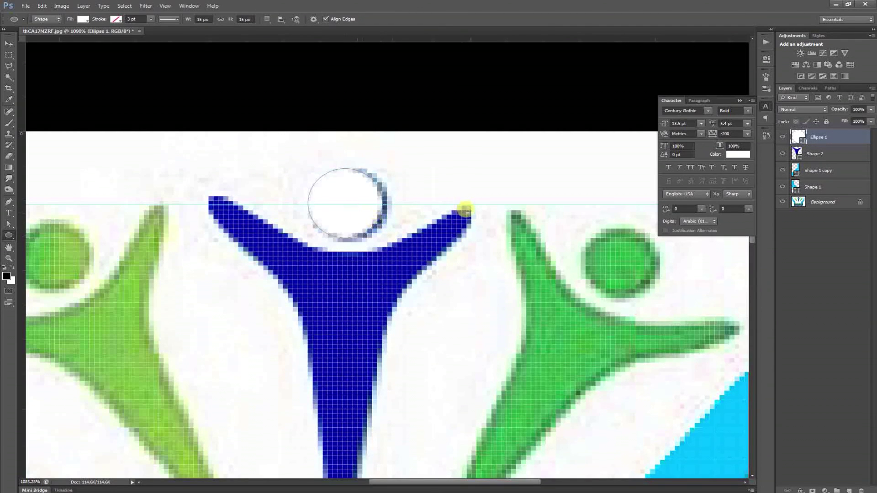
key("v")
left_click_drag(367, 197, 374, 200)
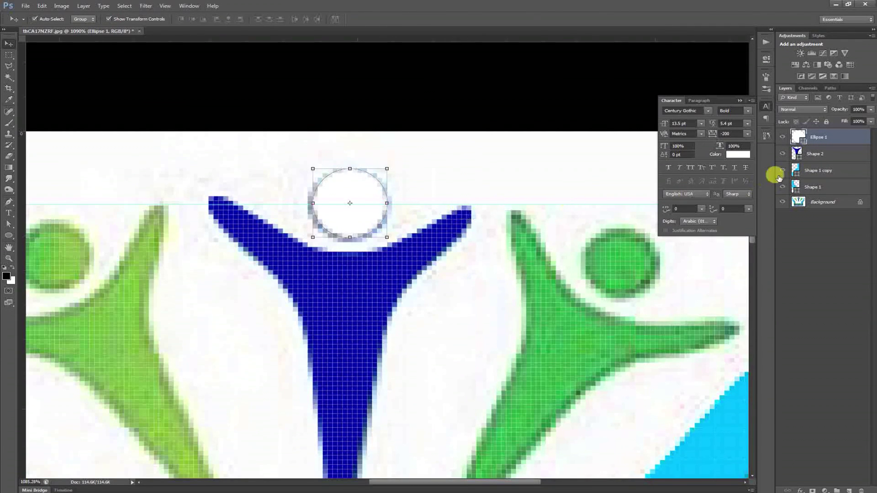
- Fill the head circle with the body's dark blue (#000fa4) by sampling it from the figure
double_click(797, 136)
left_click(362, 270)
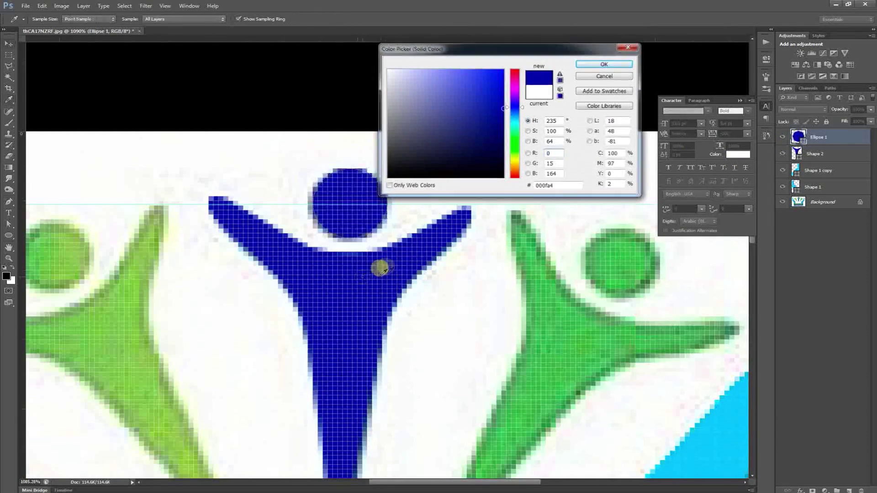
key("Return")
key("ctrl+space")
left_click_drag(377, 255, 357, 258)
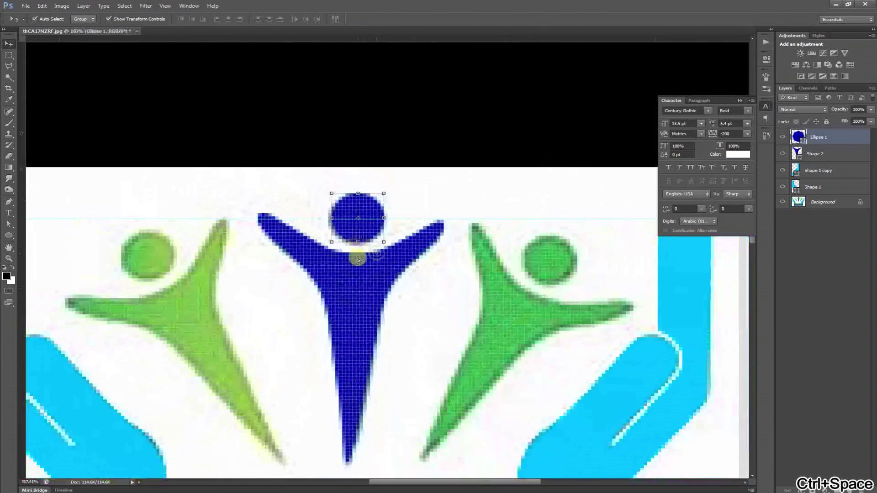
- Group the middle figure's head and body layers and duplicate the group under its default name
left_click(818, 152, "shift")
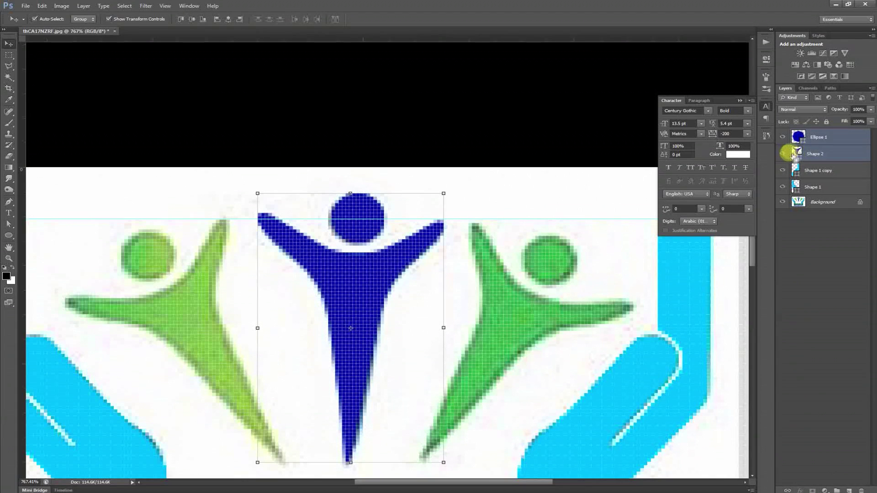
key("ctrl+g")
right_click(812, 135)
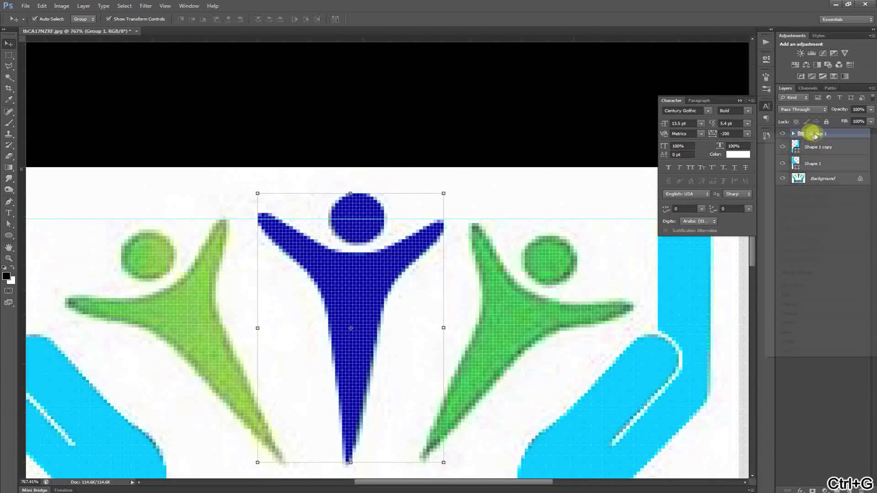
left_click(793, 154)
key("Return")
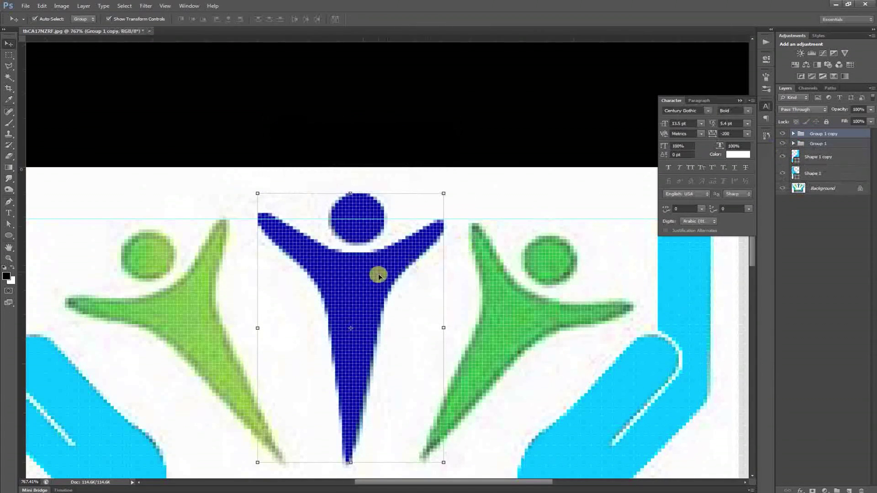
- Move the duplicated figure over the right green figure, rotate it clockwise to match its tilt and apply the transform
left_click_drag(364, 280, 495, 280)
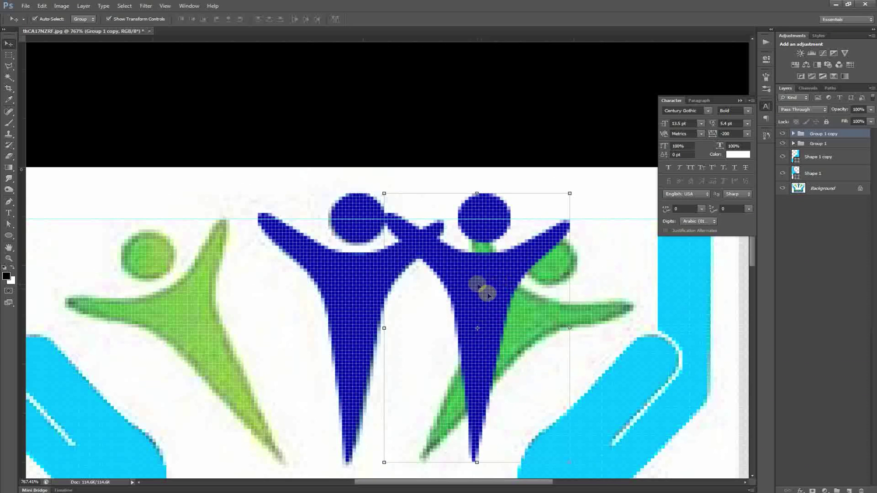
key("ctrl+t")
key("ctrl+space")
left_click_drag(601, 252, 574, 246)
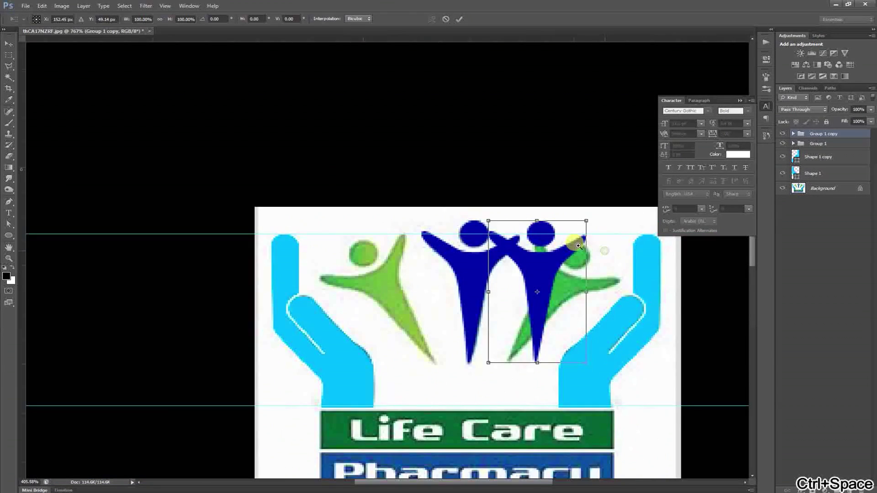
left_click_drag(522, 287, 485, 290)
mouse_move(475, 196)
left_mouse_down()
mouse_move(480, 202)
mouse_move(475, 195)
left_mouse_up()
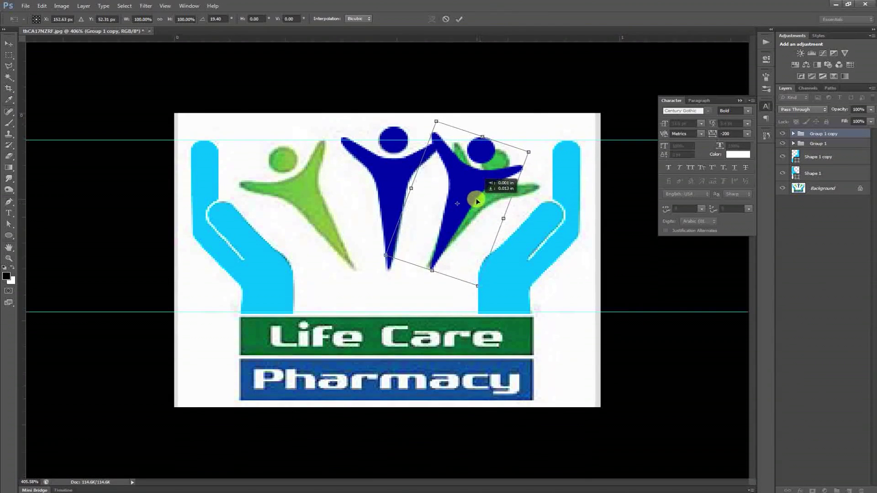
left_click_drag(489, 287, 475, 294)
left_click_drag(452, 207, 460, 218)
key("Return")
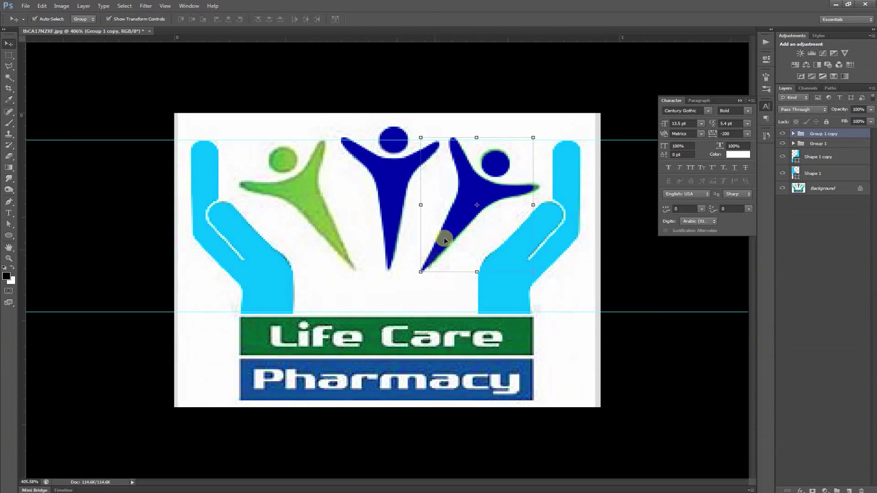
- Duplicate the right figure over the left green figure, rotate the copy about 63° counter-clockwise to match its tilt and apply the transform
left_click_drag(455, 222, 283, 223)
key("ctrl+t")
left_click_drag(368, 274, 338, 241)
left_click_drag(372, 286, 362, 285)
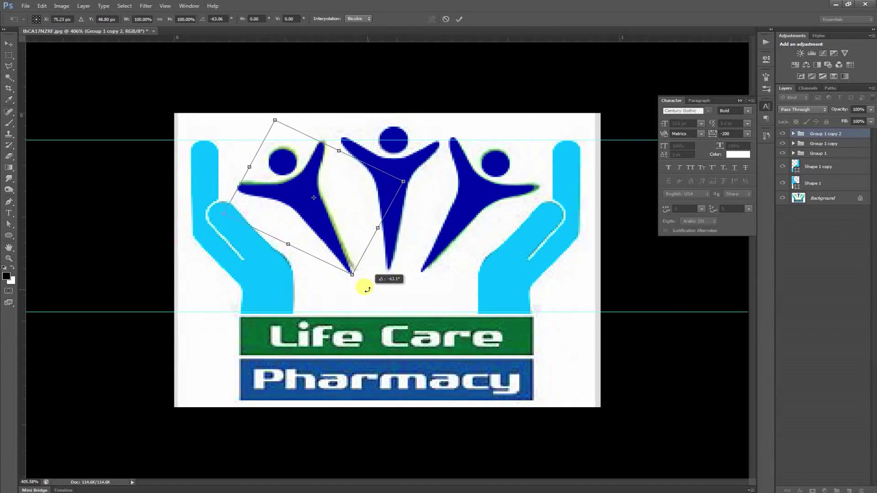
left_click_drag(346, 251, 349, 252)
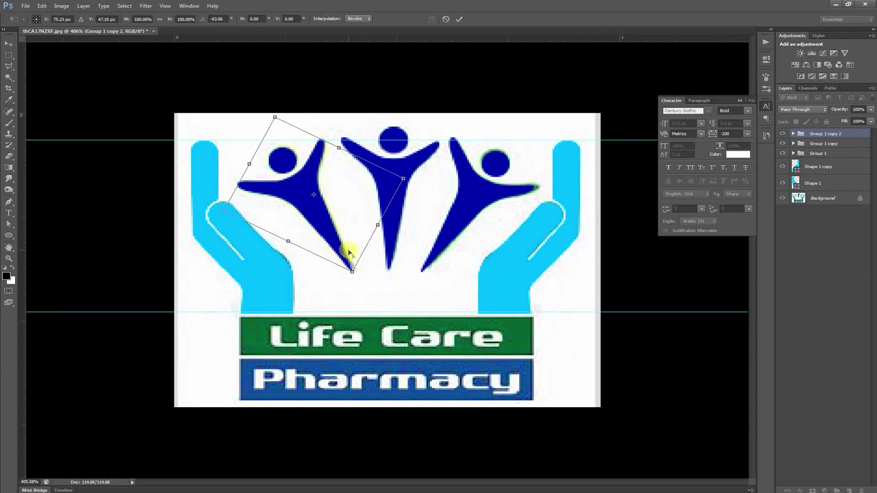
key("Return")
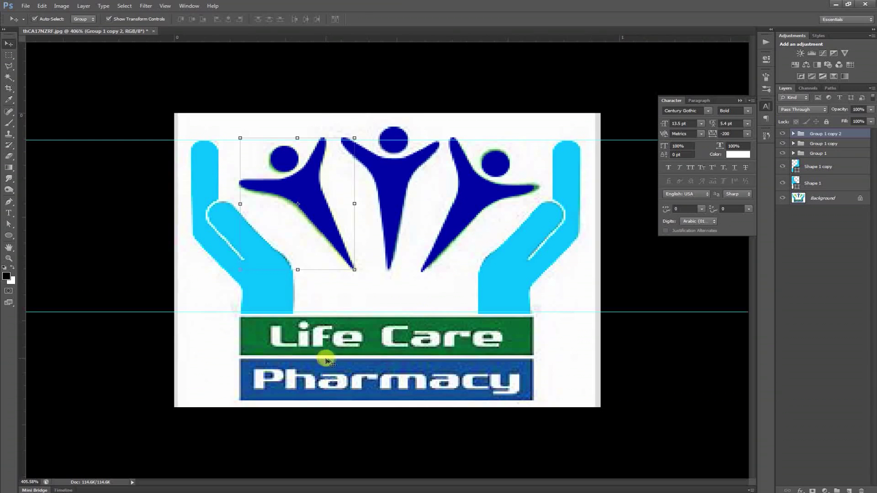
- Draw a rectangle shape about 159 × 22 px over the green Life Care banner with the Rectangle tool
key("m")
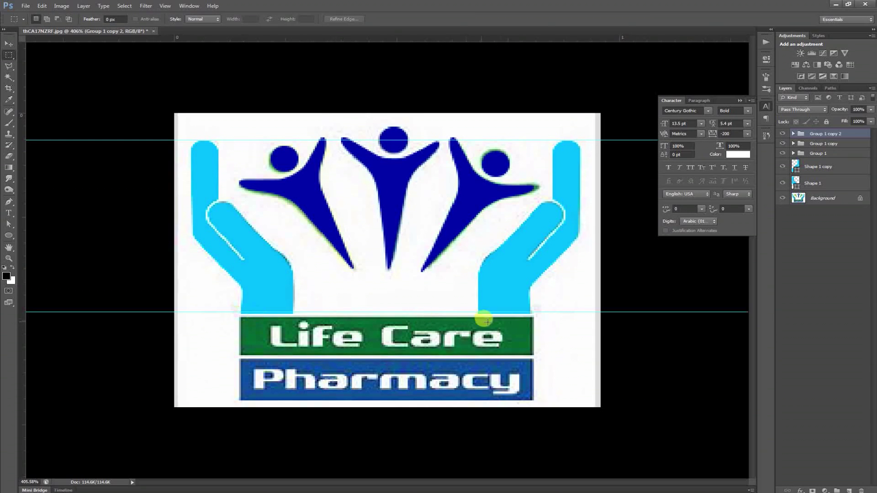
left_click(9, 235)
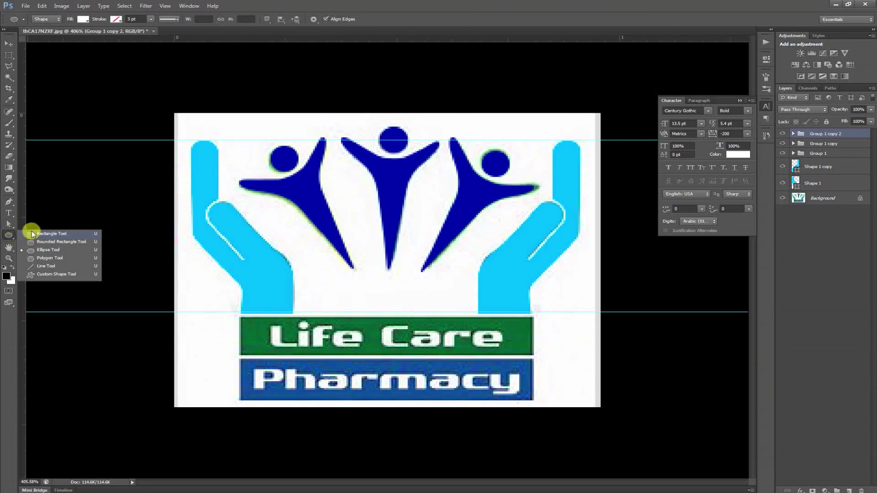
left_click(35, 234)
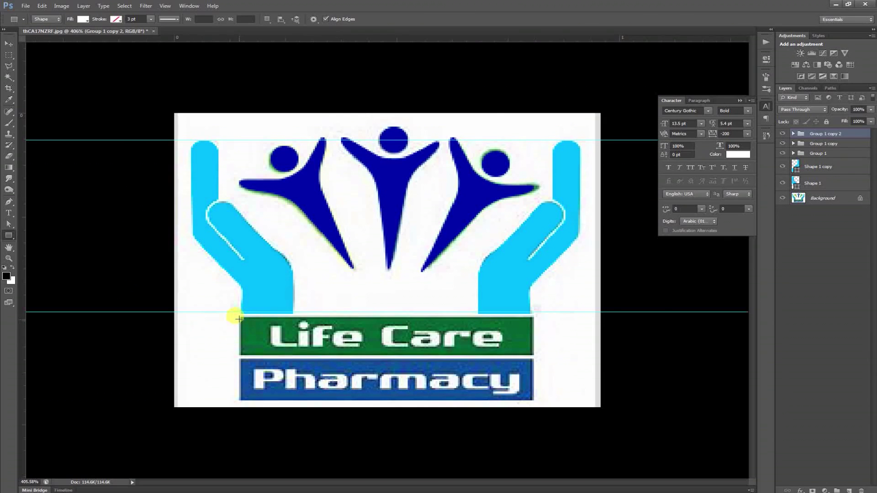
left_click_drag(239, 315, 532, 352)
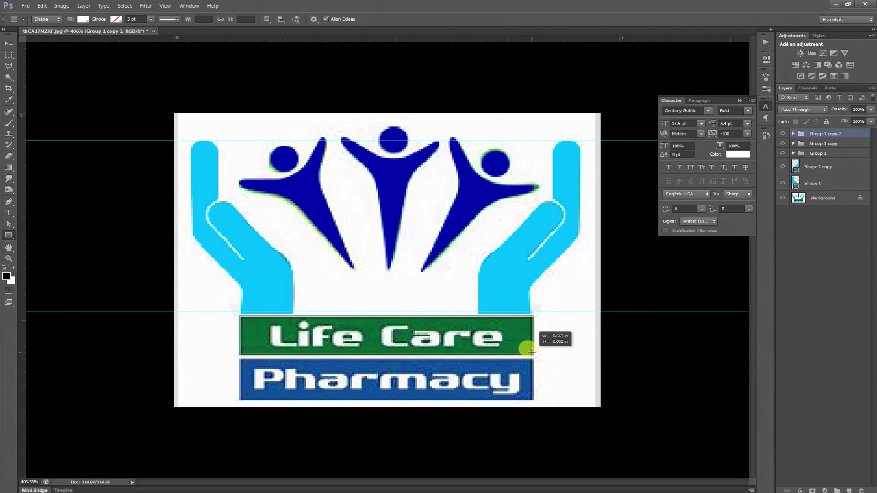
left_click_drag(531, 351, 534, 354)
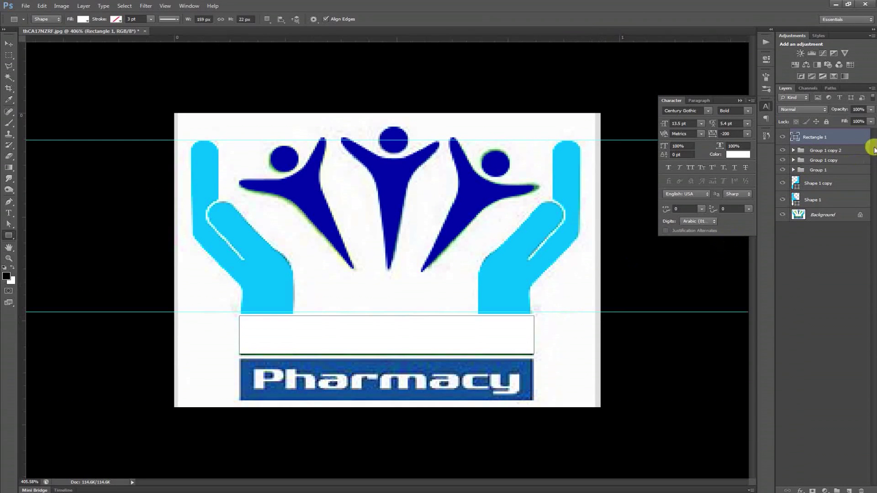
- Fill the new banner rectangle with a medium-dark green
double_click(796, 135)
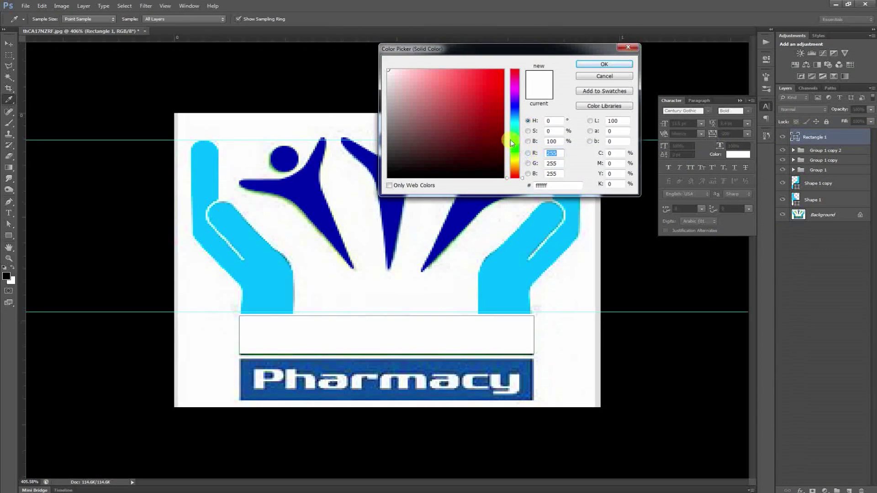
left_click_drag(511, 140, 517, 138)
left_click(501, 132)
key("Return")
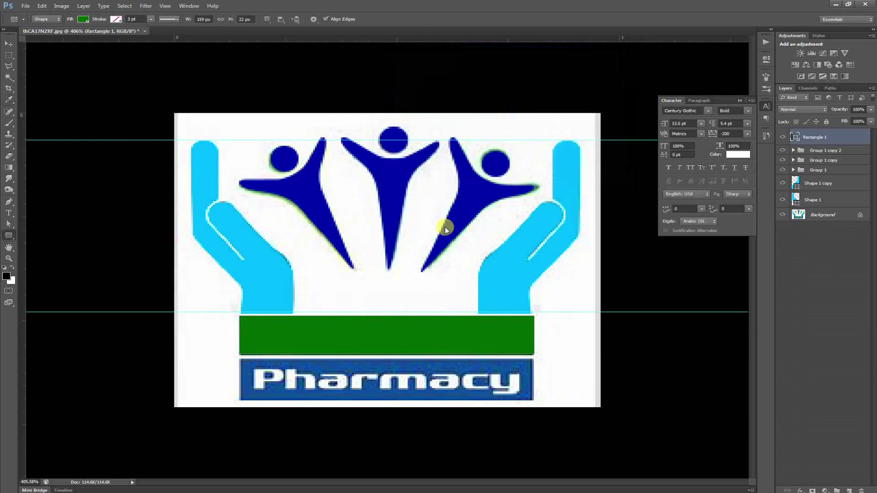
- Duplicate the green rectangle over the blue Pharmacy banner and fill the copy with the figures' dark blue (#000fa4)
key("alt")
left_click(7, 44)
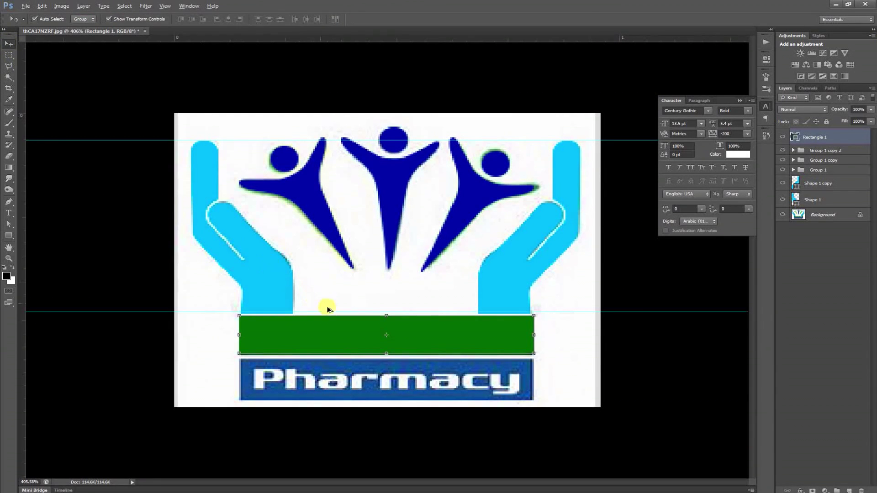
left_click_drag(357, 326, 350, 368)
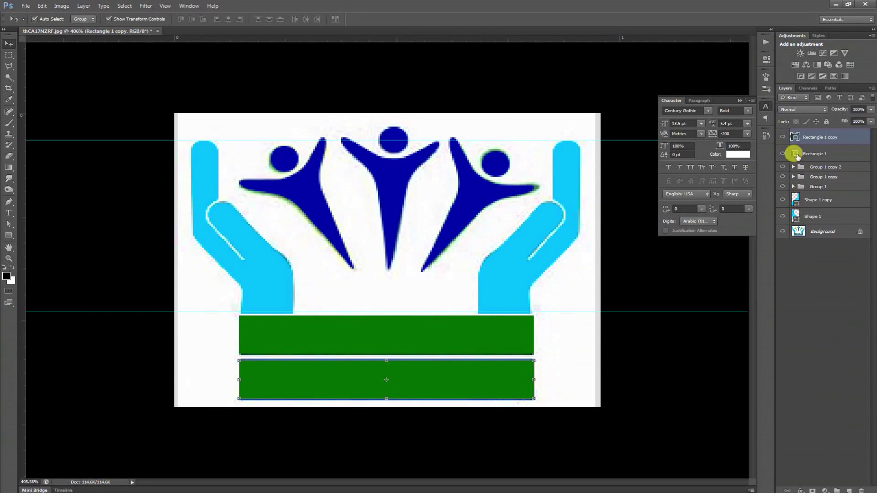
left_click(782, 137)
left_click(783, 137)
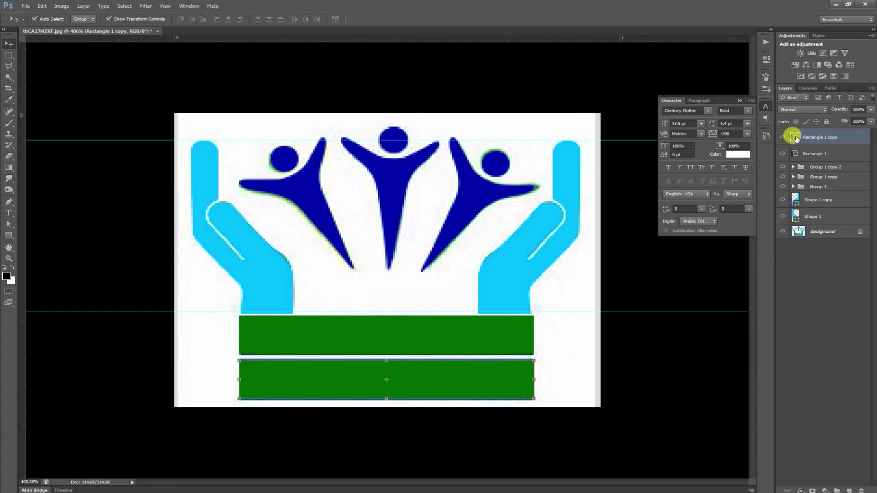
double_click(795, 137)
left_click(457, 212)
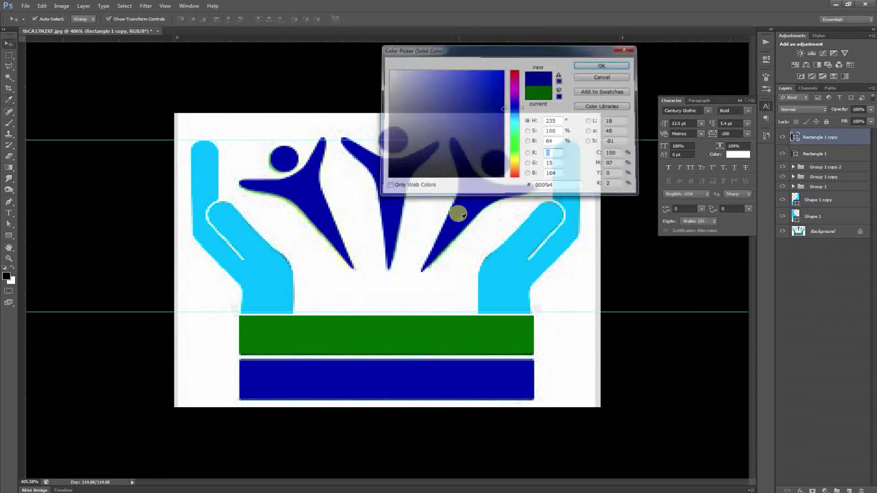
key("Return")
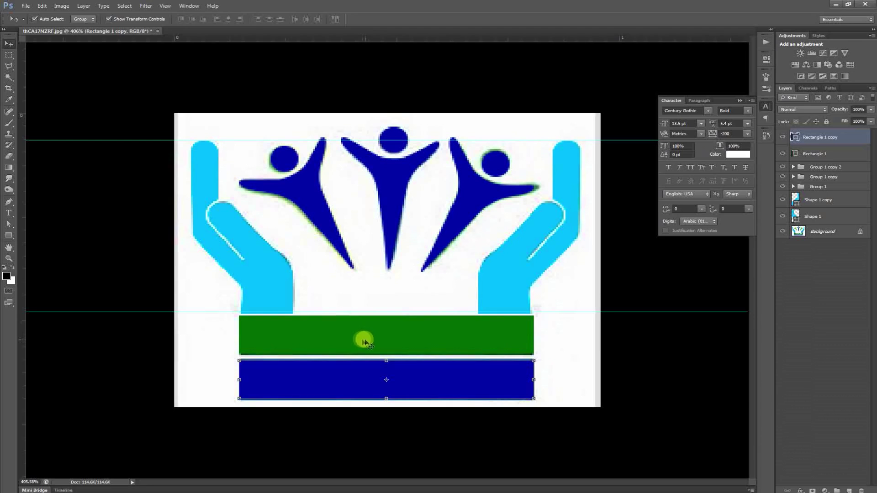
key("t")
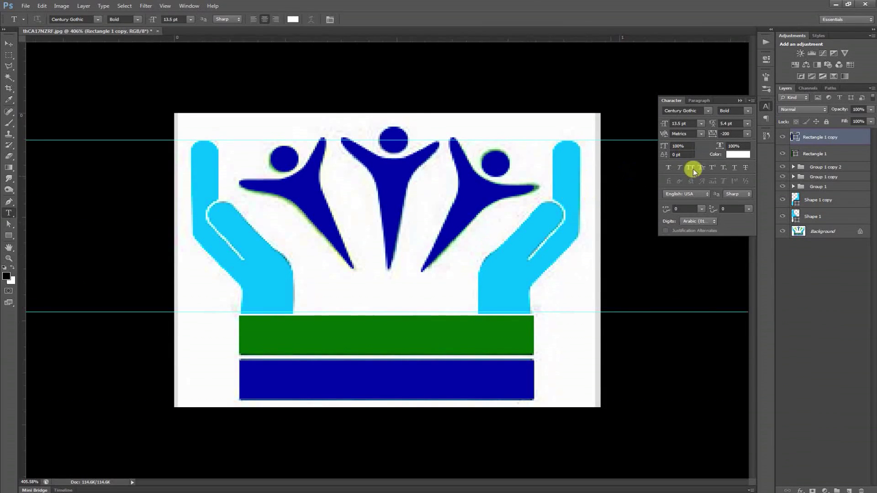
left_click(193, 347)
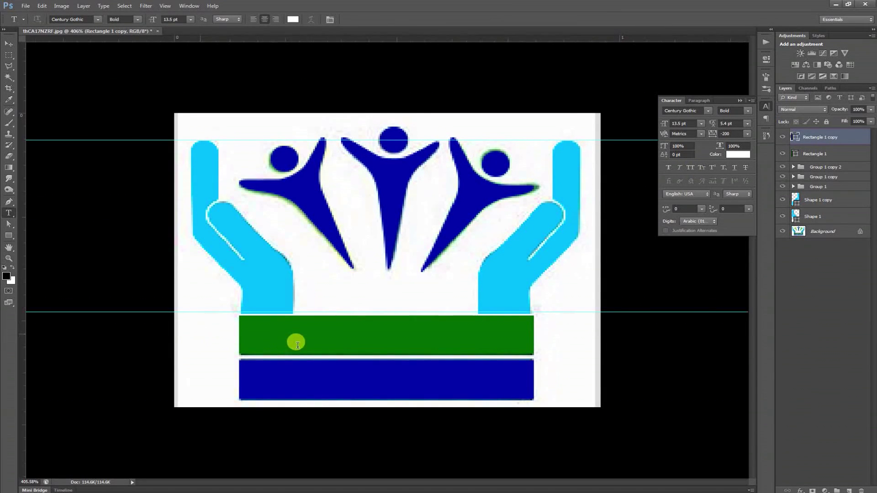
type("تيم")
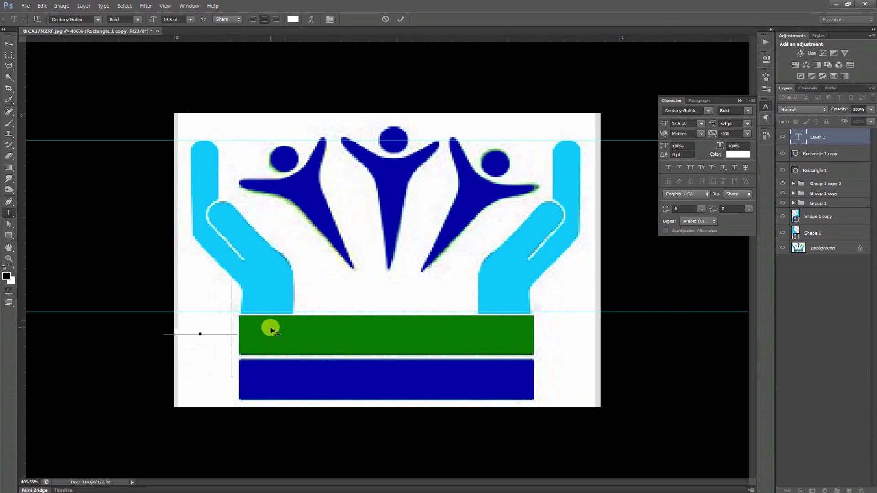
key("Escape")
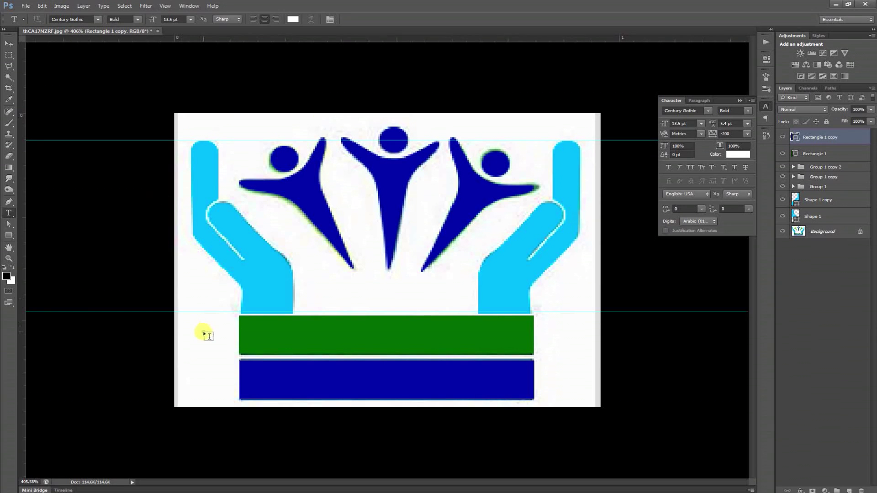
- Add the text "Life Care" in black Century Gothic Bold beside the green banner and set its tracking to 5
left_click(203, 332)
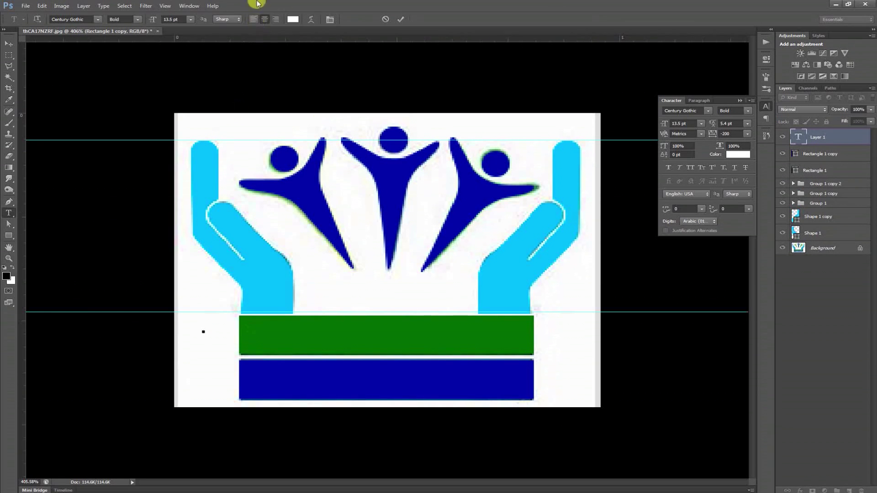
left_click(293, 19)
left_click_drag(463, 133, 560, 190)
key("Return")
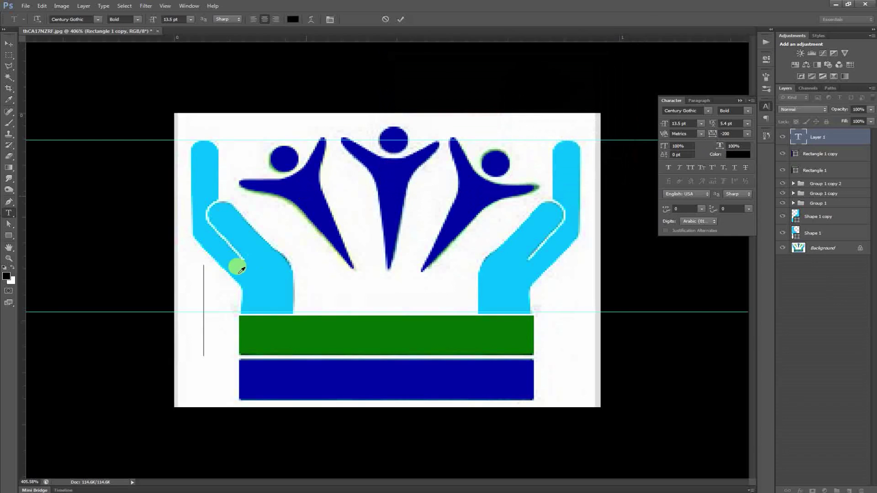
type("Life")
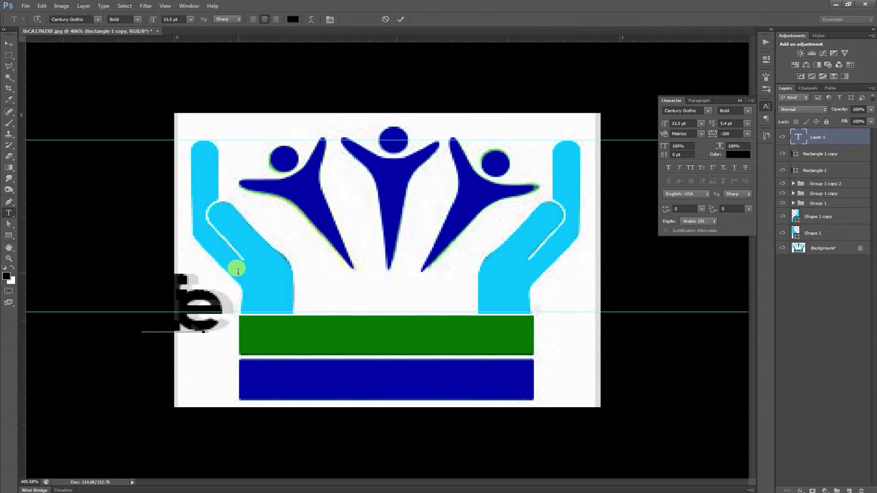
type(" Care")
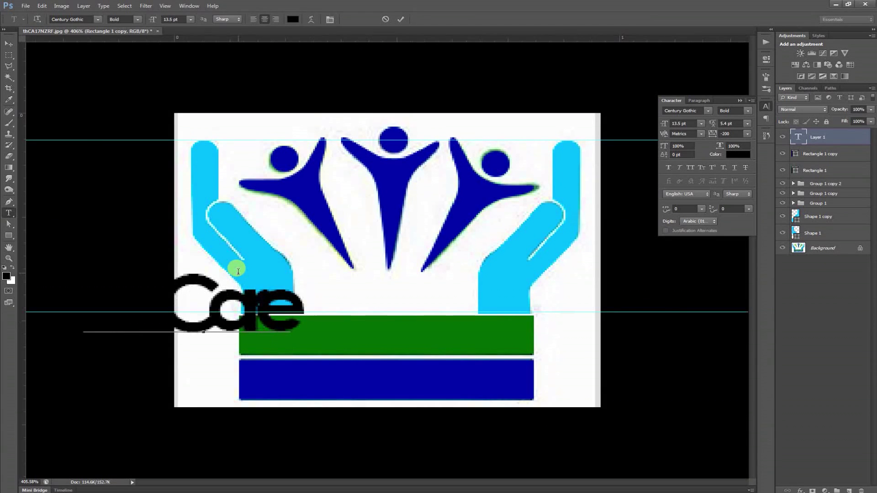
left_click(747, 134)
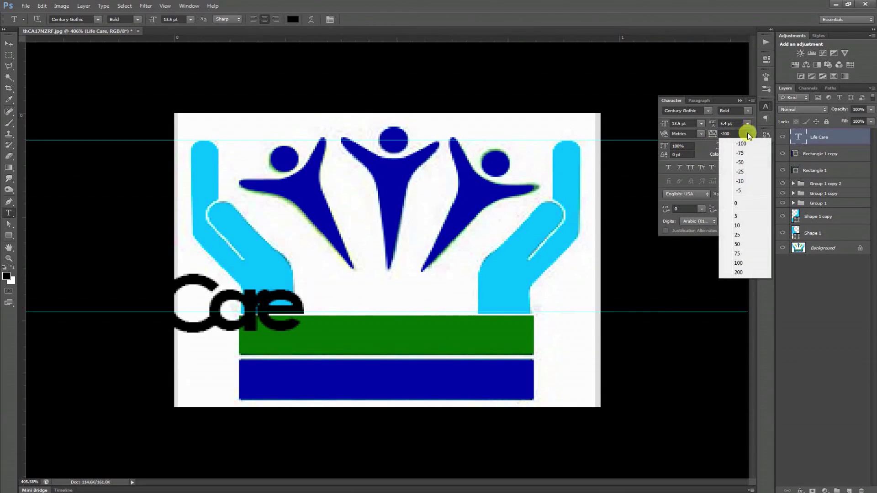
left_click(738, 216)
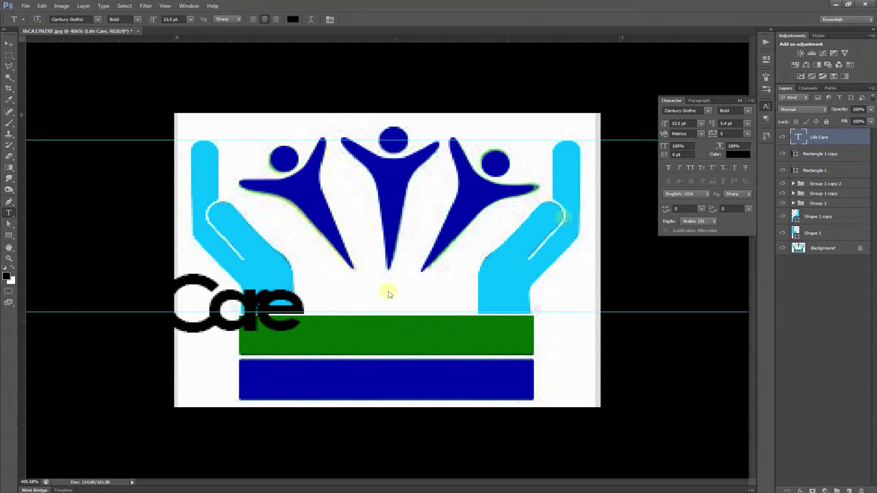
- Move the Life Care text onto the green banner, scale it down to about 6.43 pt to fit and apply the transform
left_click(9, 43)
left_click_drag(323, 293, 499, 319)
left_click_drag(561, 297, 493, 303)
left_click_drag(443, 326, 438, 335)
key("Return")
left_click_drag(484, 352, 464, 356)
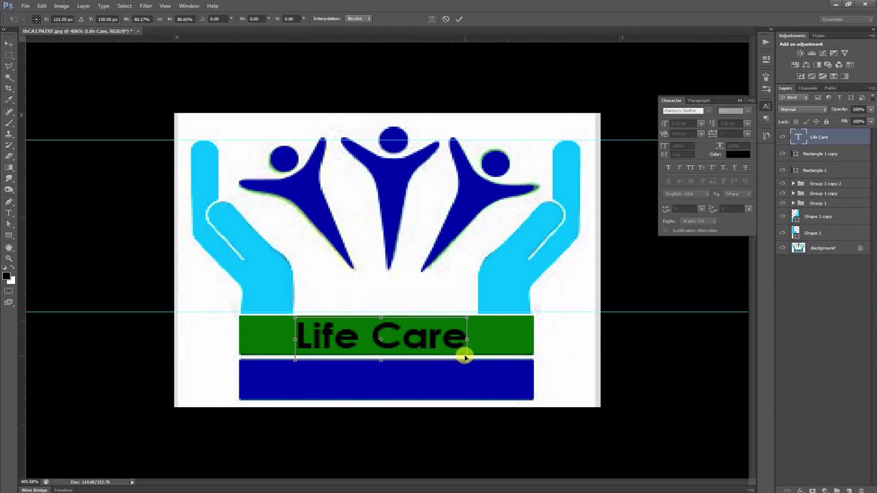
key("Return")
- Try a tracking of 25 on the Life Care text, and set it to 200 to spread the letters across the banner
left_click_drag(730, 133, 690, 131)
type("25")
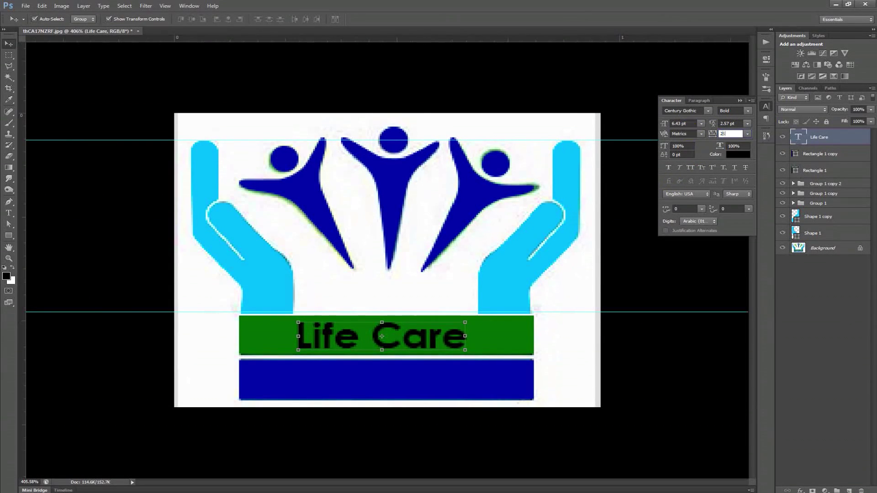
key("Return")
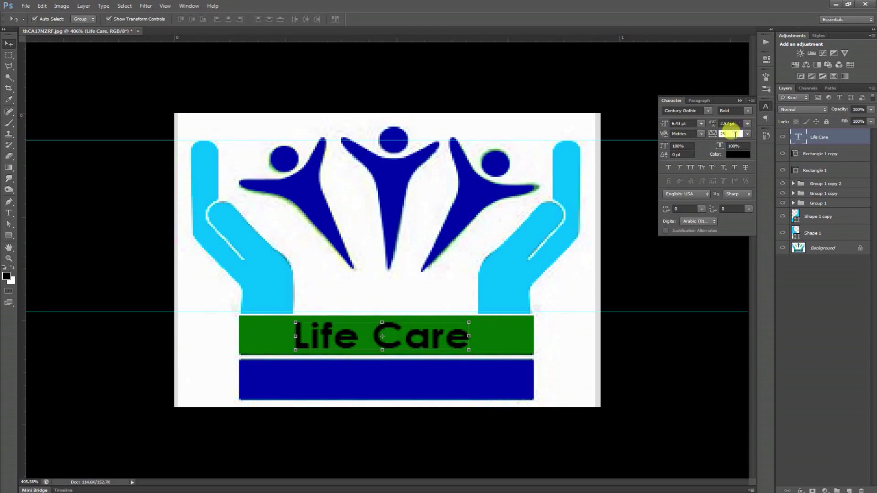
type("200")
key("Return")
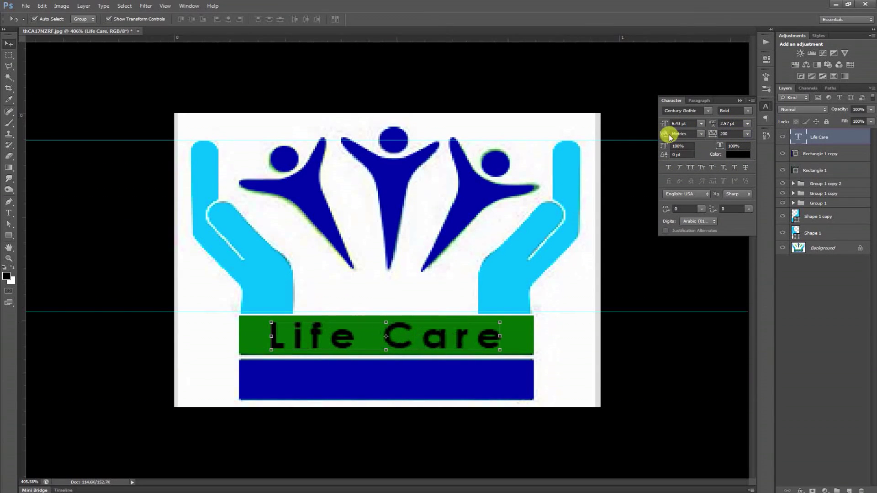
- Duplicate the Life Care text onto the blue banner and activate the Type tool
left_click_drag(439, 340, 431, 383)
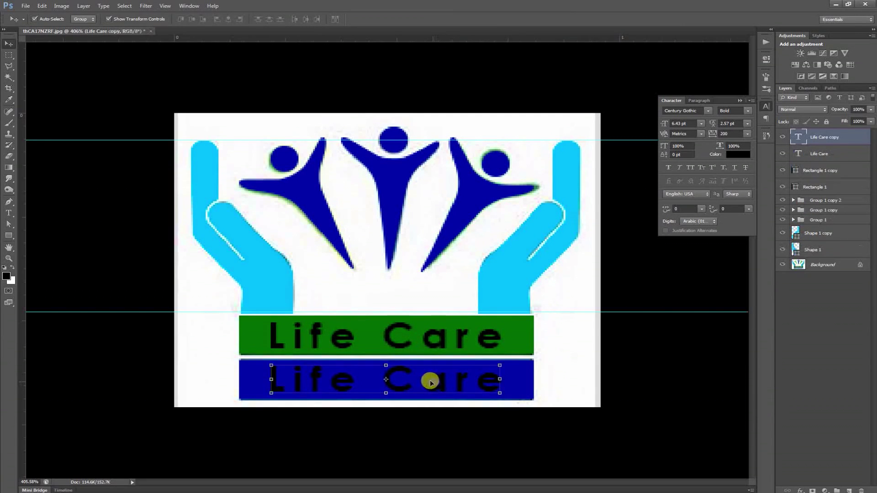
key("t")
left_click(402, 373)
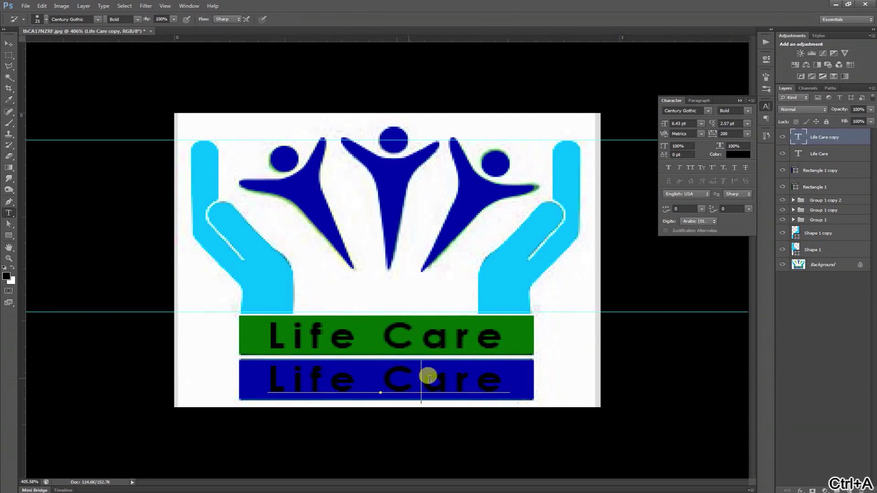
key("ctrl+a")
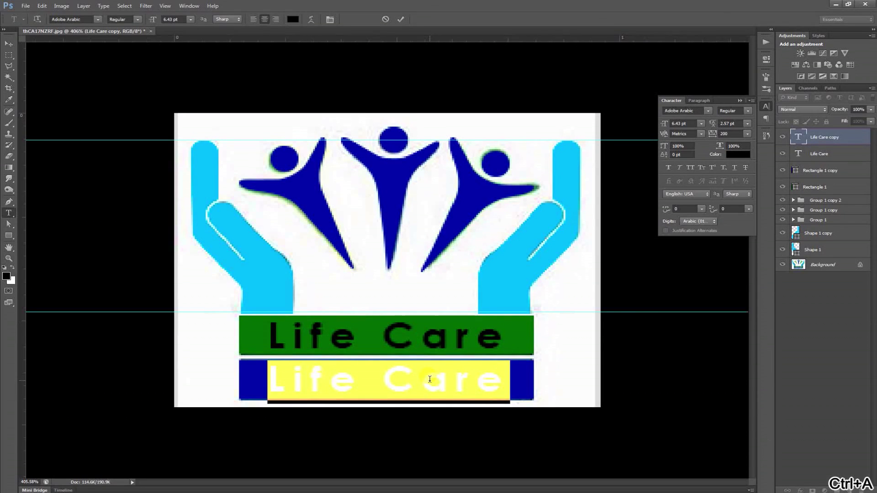
type("خهمدحس ب")
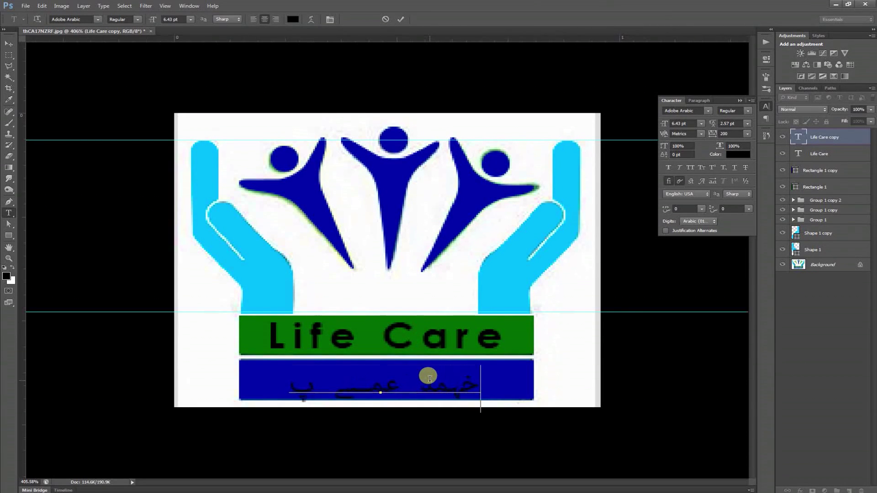
key("Escape")
- Replace the duplicated text on the blue banner with "Pharmacy" and commit the edit
left_click(421, 373)
key("ctrl+a")
left_click(425, 380)
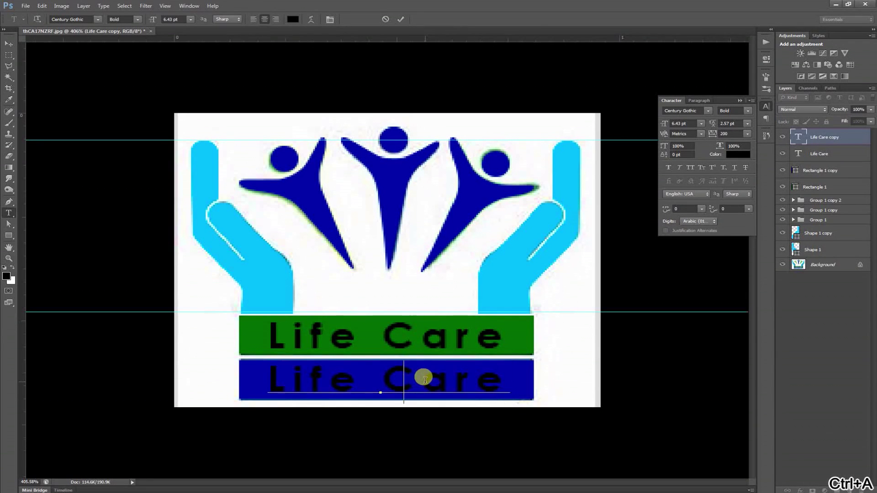
key("ctrl+a")
type("Pharmacy")
key("ctrl+Return")
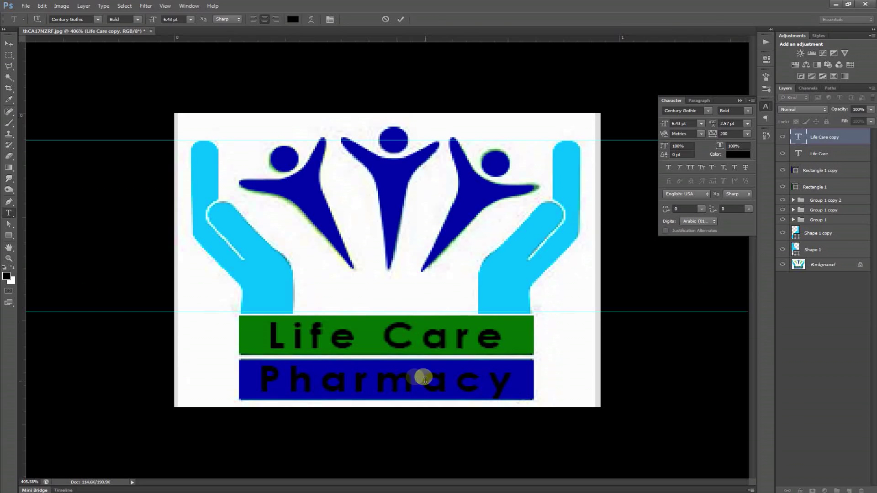
- Recolor the Pharmacy text on the blue banner to white (ffffff)
left_click(732, 154)
left_click_drag(411, 103, 257, 3)
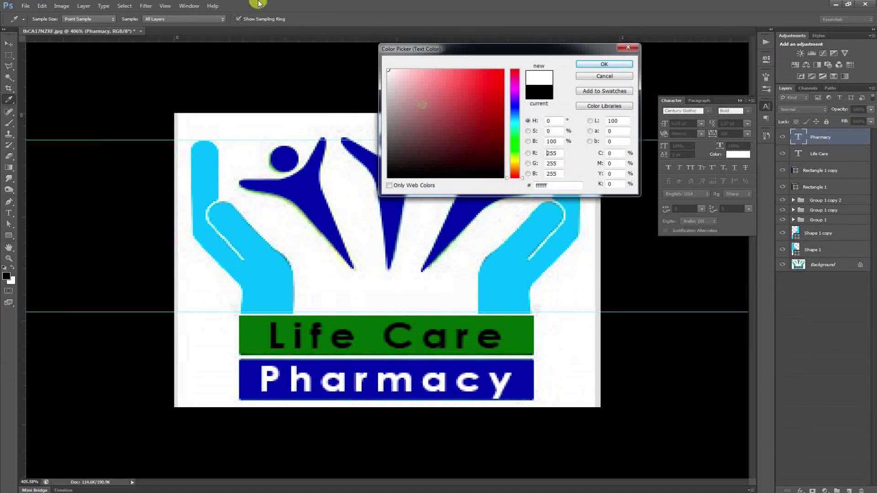
key("Return")
- Select the Life Care text on the green banner and recolor it to white (ffffff)
key("v")
left_click(398, 329)
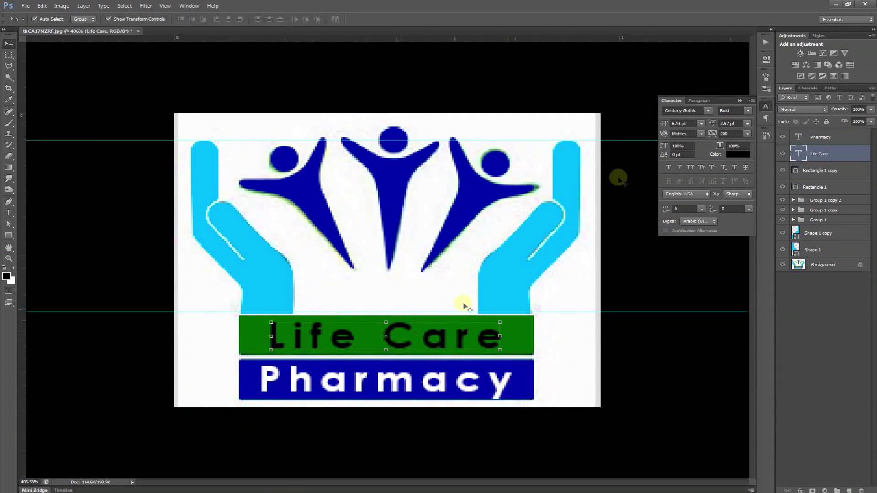
left_click(738, 152)
left_click_drag(412, 112, 286, 24)
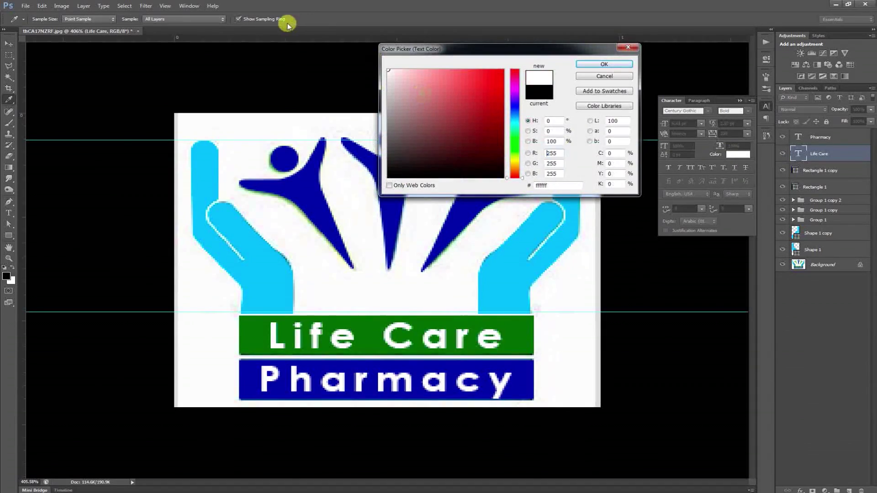
key("Return")
- Resize the image to a document height of 10 inches, keeping its proportions
key("ctrl+space")
left_click_drag(511, 281, 485, 238)
key("ctrl+alt+i")
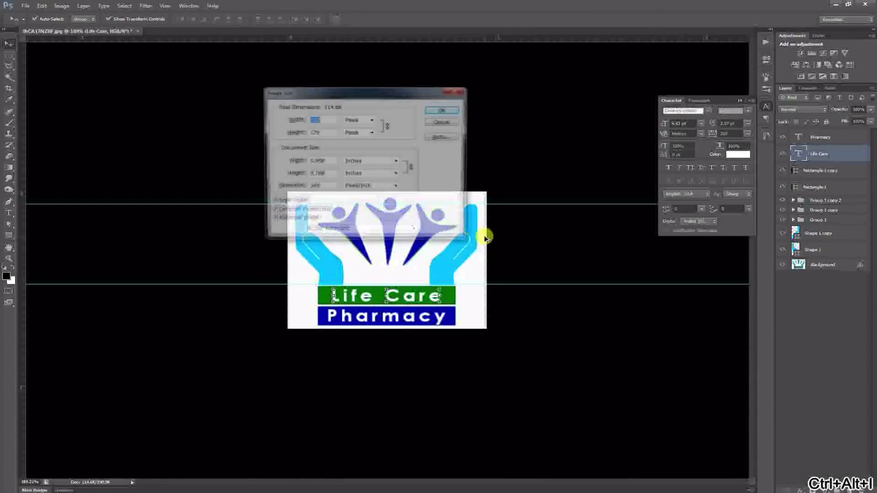
left_click(336, 174)
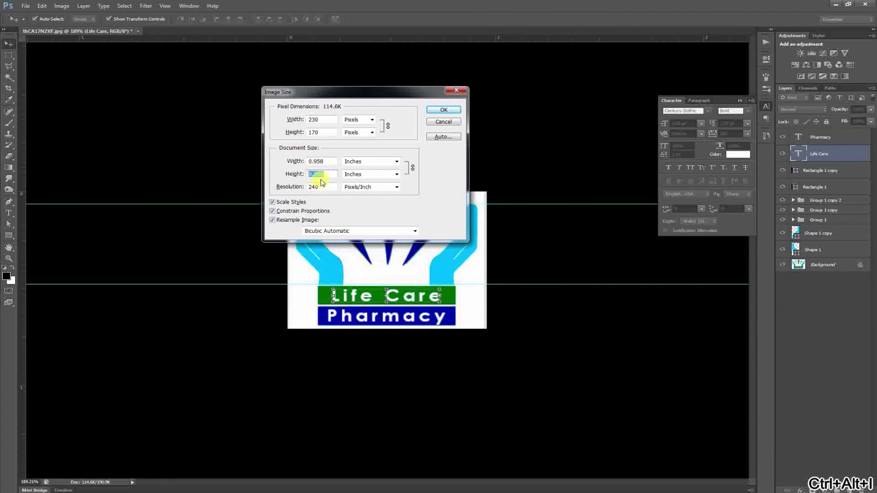
left_click_drag(332, 174, 264, 176)
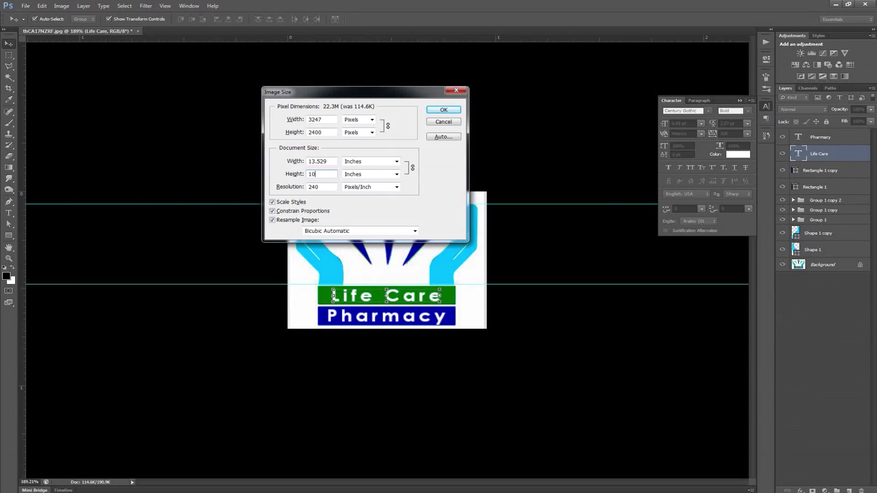
key("Return")
- Select all layers from Shape 1 up to the Pharmacy text and group them
key("ctrl+space")
left_click_drag(417, 262, 304, 183)
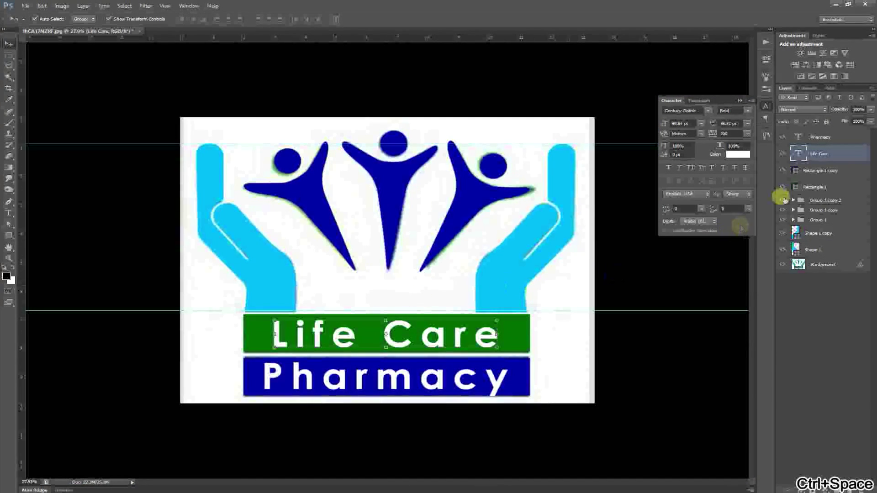
left_click(809, 250)
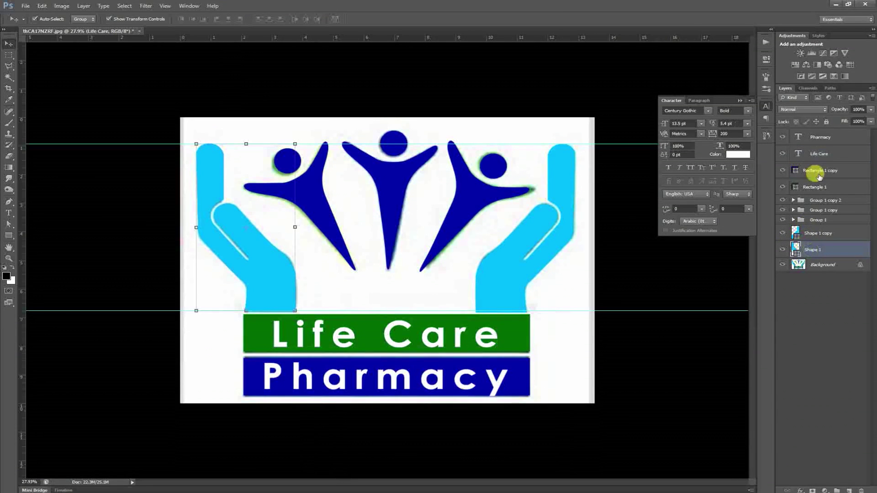
left_click(813, 137, "shift")
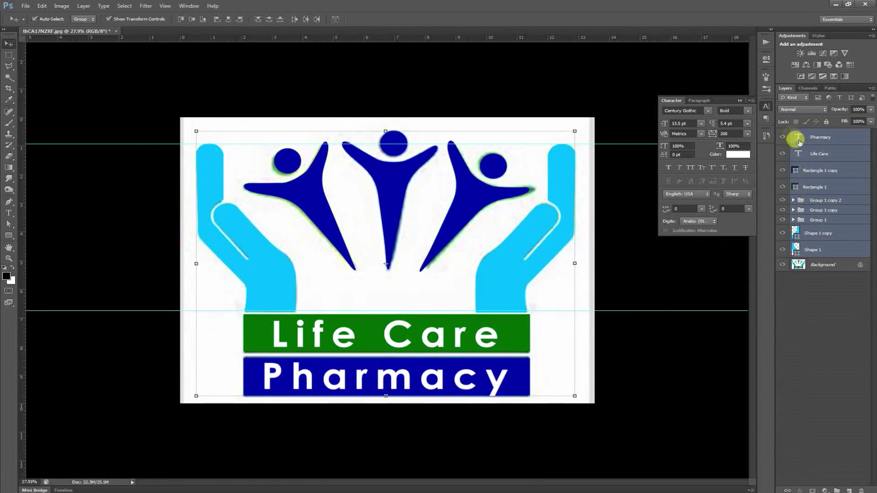
key("ctrl+g")
- Toggle the logo group's visibility to compare it with the original image, and hide the Background layer
left_click(783, 134)
left_click(782, 133)
left_click(782, 133)
left_click_drag(579, 274, 574, 292)
left_click(782, 134)
left_click(782, 133)
left_click(782, 134)
left_click(782, 145)
- Add a new layer directly above the Background layer and fill it with white
left_click_drag(490, 278, 361, 256)
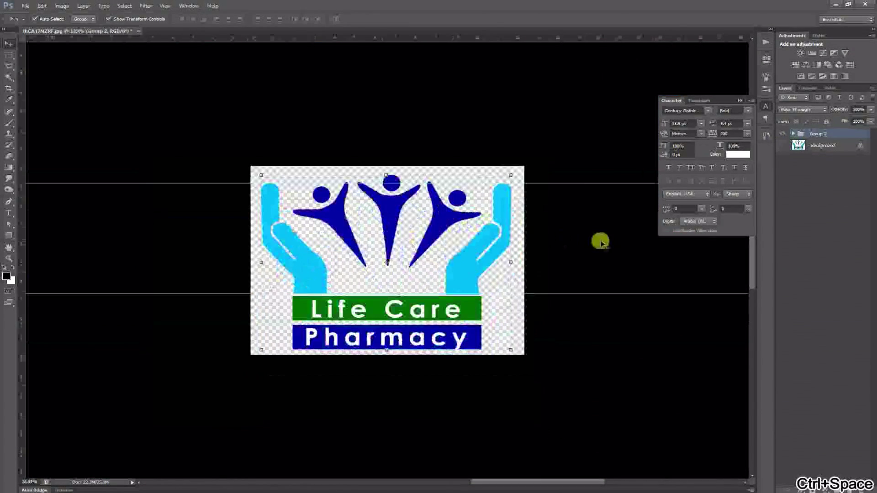
left_click(818, 146)
key("ctrl+shift+n")
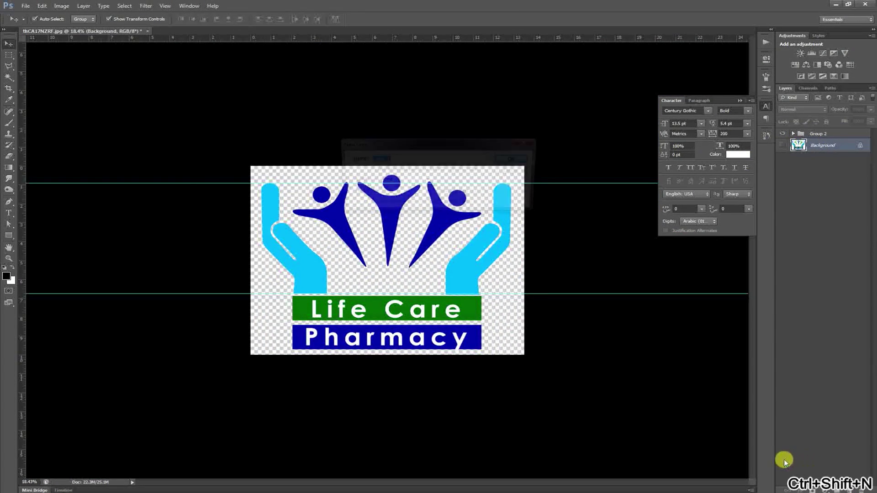
key("Return")
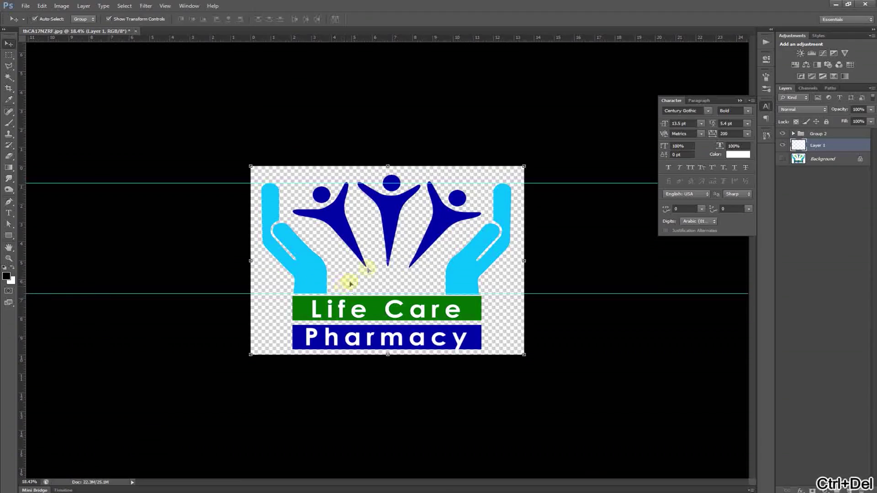
key("ctrl+BackSpace")
- Resize the image to a height of 20 inches and check the edges of a figure's lower tip at actual pixels
left_click_drag(390, 214, 446, 192)
left_click_drag(358, 251, 418, 321)
key("ctrl+alt+i")
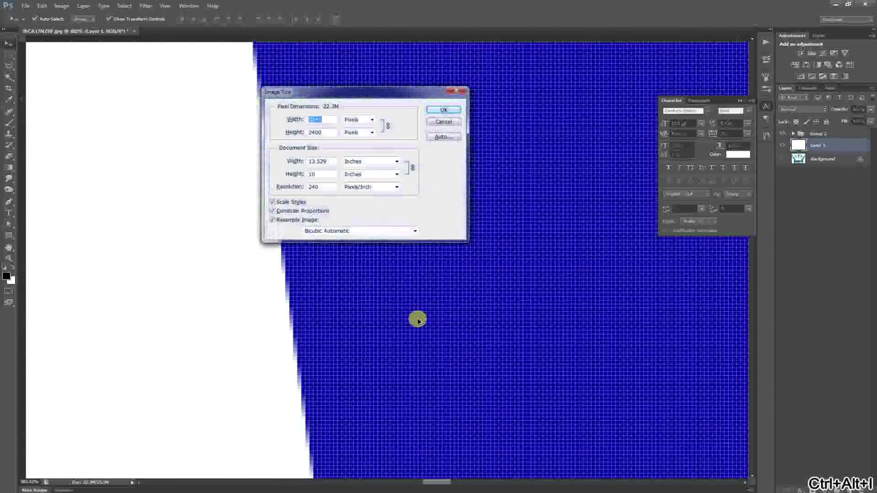
left_click(273, 176)
type("20")
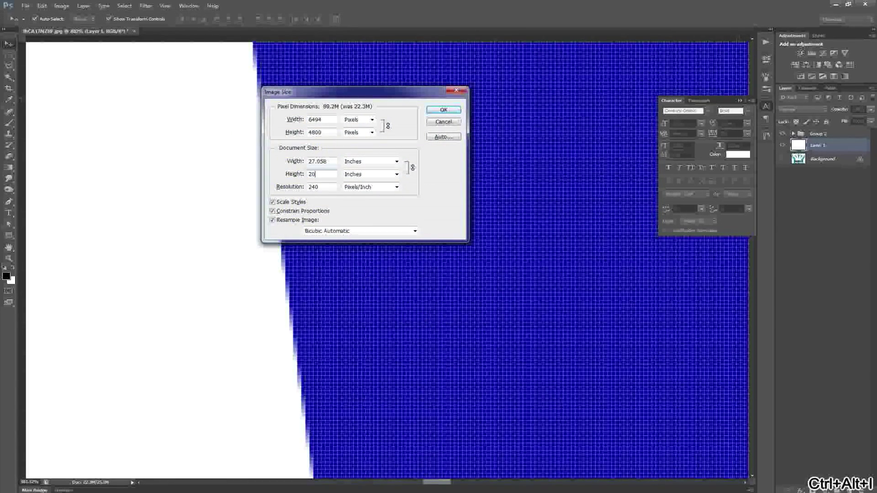
key("Return")
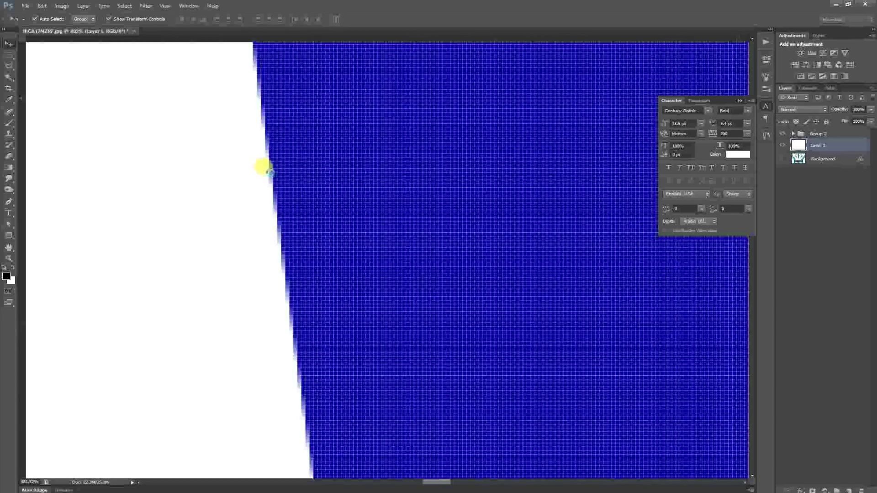
key("ctrl+0")
key("ctrl+space")
left_click_drag(307, 219, 447, 314)
right_click(447, 313)
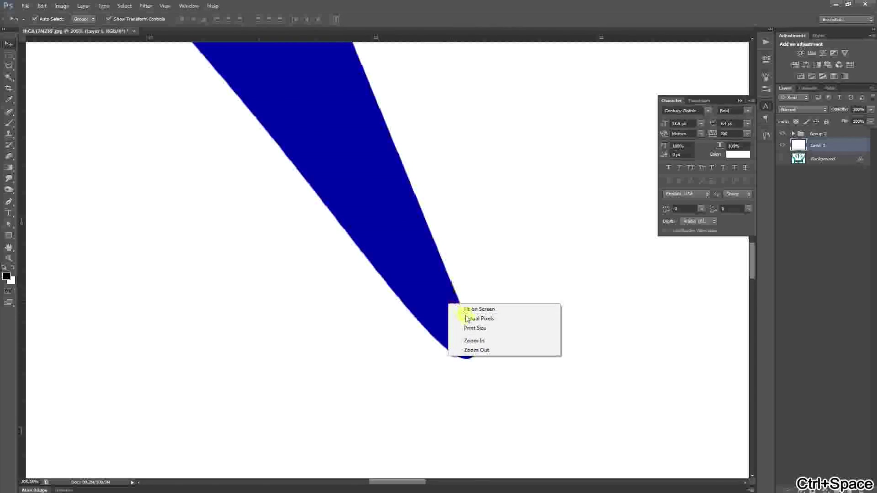
left_click(466, 319)
- Delete the white-filled layer beneath the logo group
left_click_drag(475, 329, 447, 317)
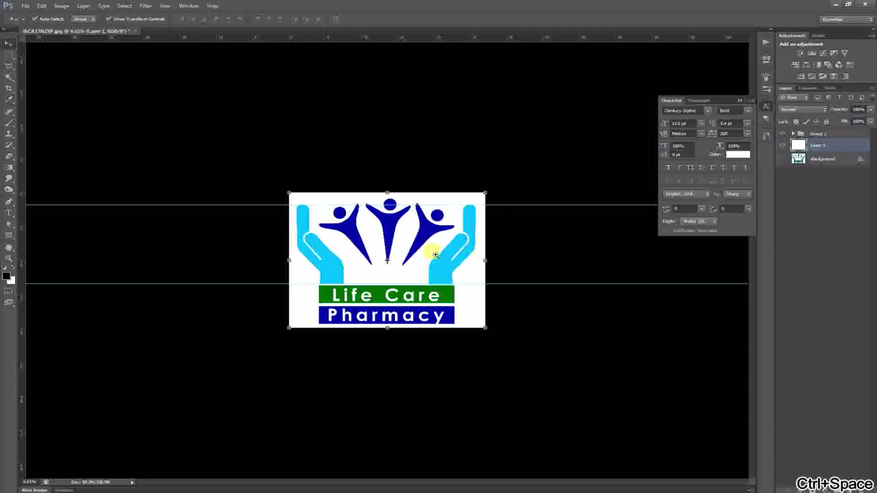
left_click_drag(496, 252, 566, 245)
key("Delete")
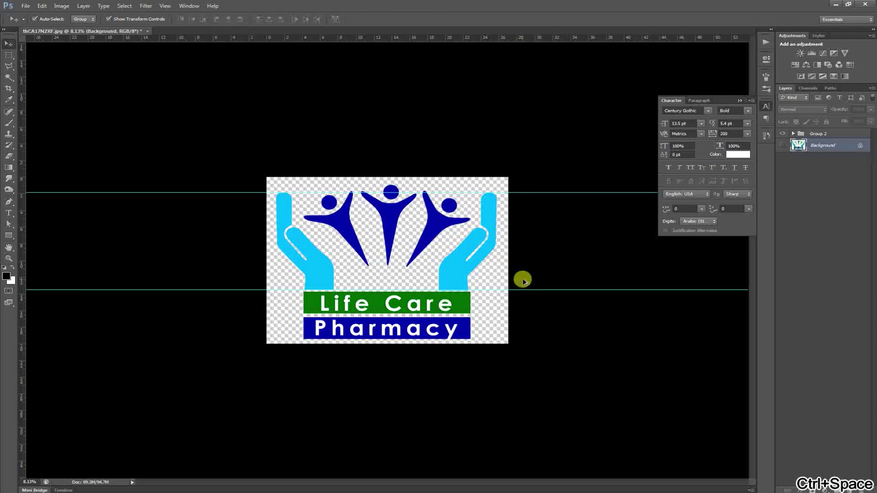
- Shrink the image to a document width of 1 inch at a resolution of 20 pixels/inch
key("ctrl+alt+i")
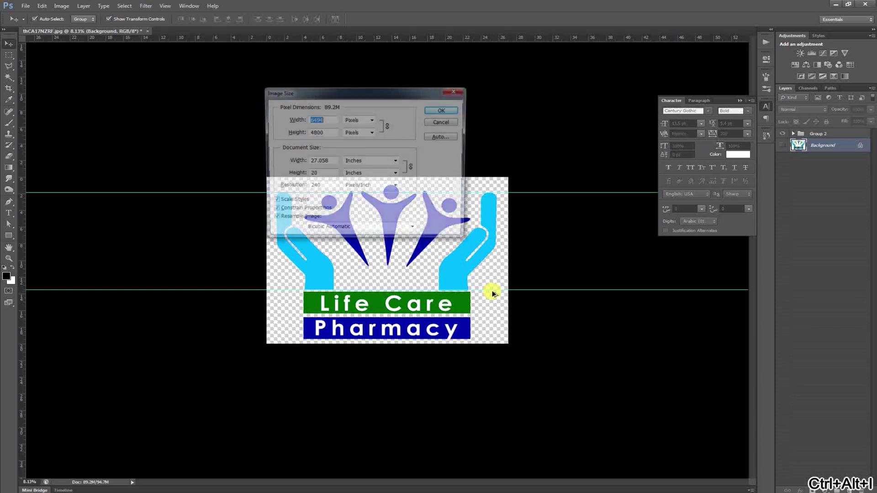
double_click(332, 161)
type("1")
double_click(326, 187)
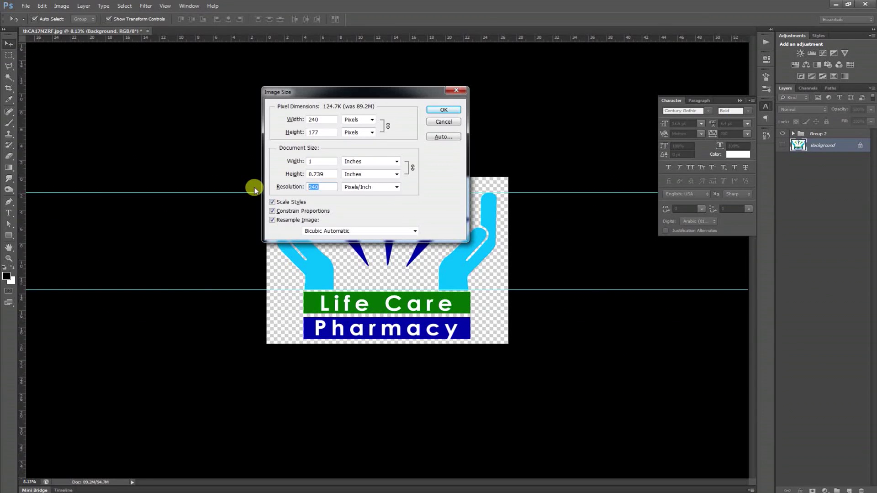
type("20")
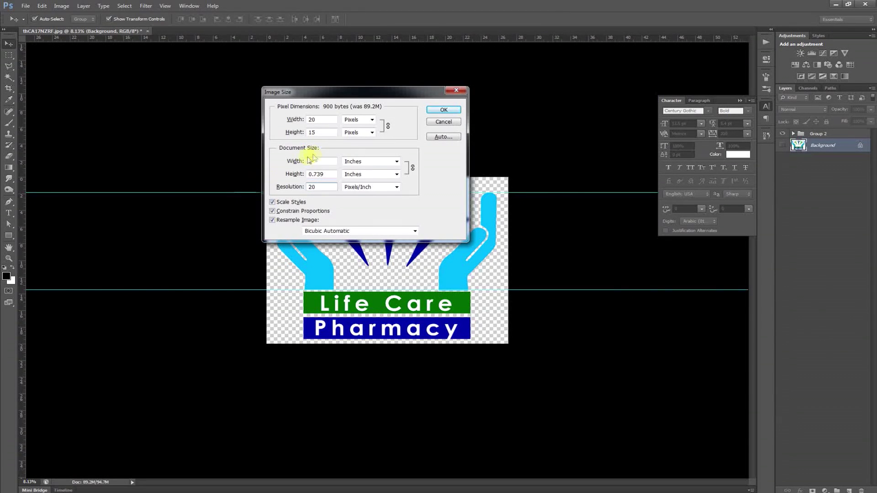
left_click(444, 112)
- Enlarge the shrunken image to a document height of 15 inches and raise its resolution
key("ctrl+space")
left_click_drag(409, 264, 459, 282)
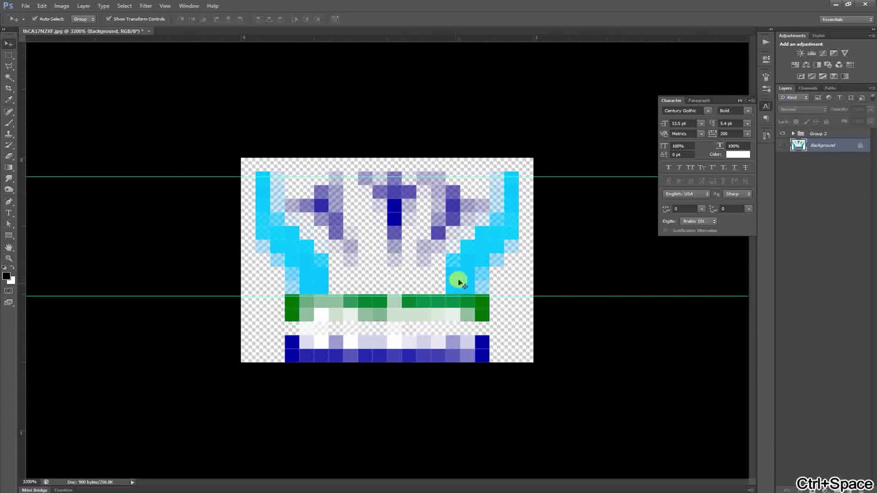
key("ctrl+alt+i")
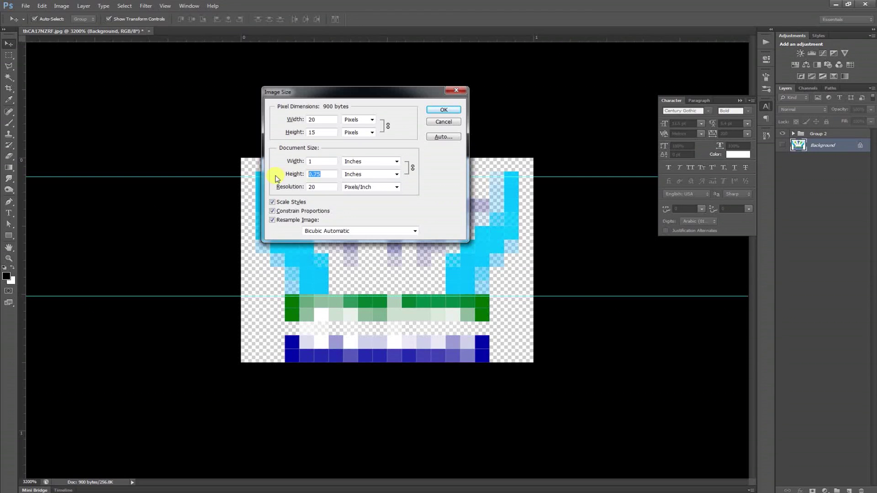
type("15")
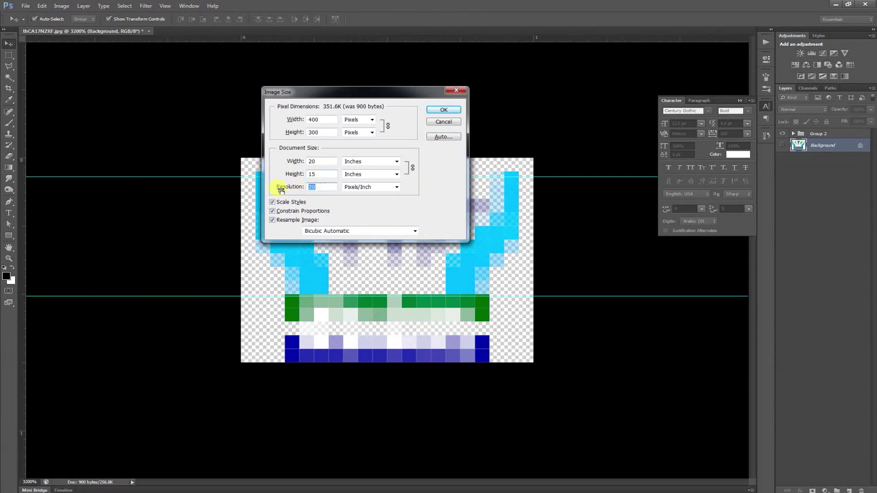
key("Return")
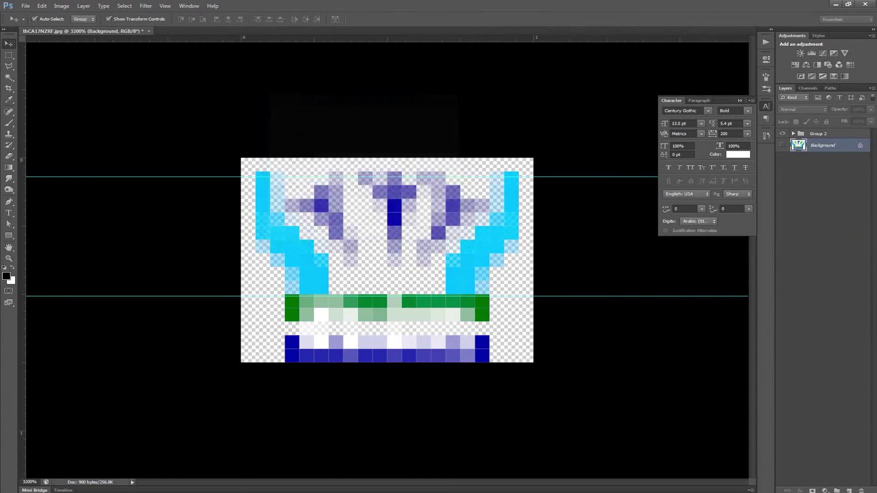
left_click(281, 188)
- Examine the enlarged logo fitted to the screen and the figures' lower tips at actual pixels
key("ctrl+0")
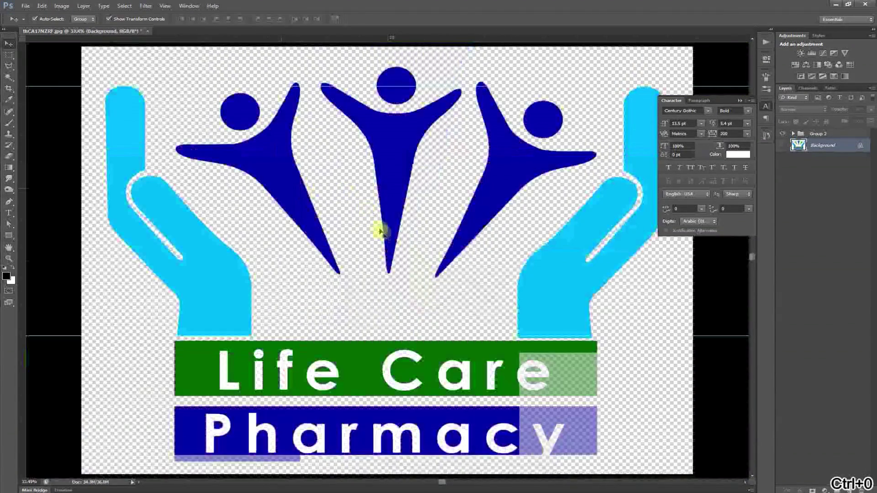
key("ctrl+space")
right_click(418, 232)
left_click(432, 247)
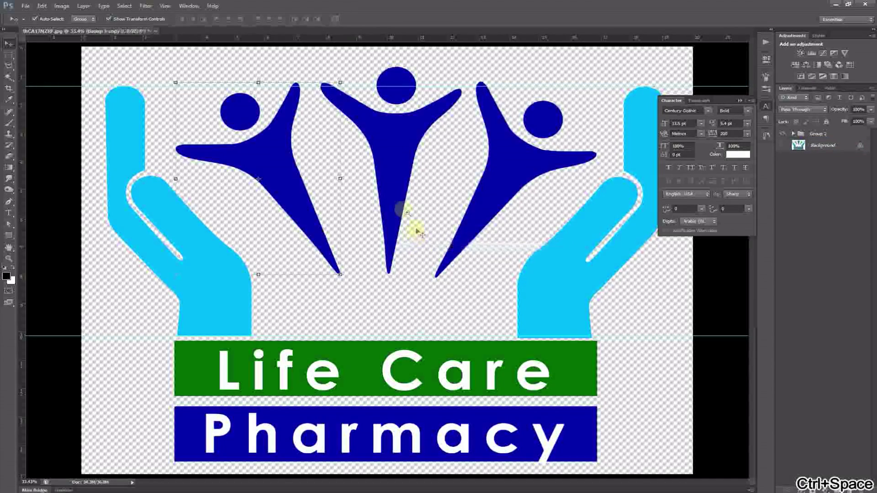
right_click(411, 197)
left_click(422, 213)
right_click(434, 248)
left_click(459, 269)
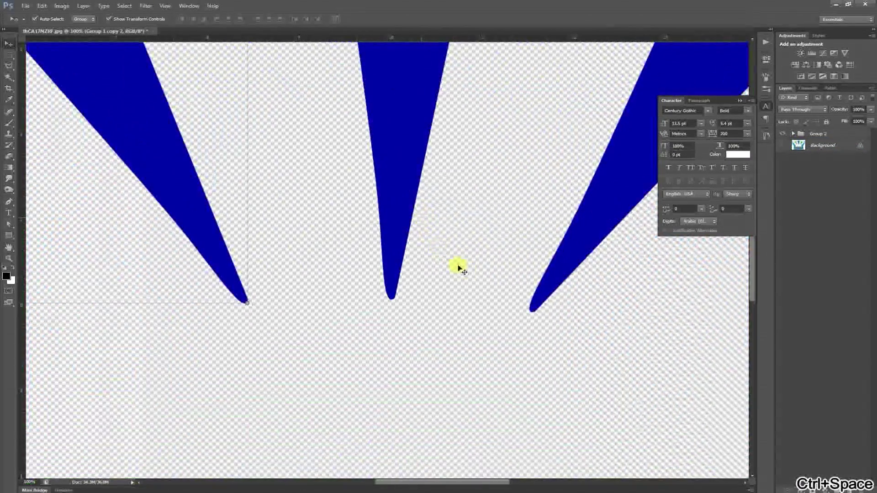
- Undo the enlargement of the shrunken image
key("ctrl+alt+z")
key("ctrl+space")
left_click_drag(378, 255, 588, 344)
- Save the document to the Desktop as a Photoshop file named Logo
key("ctrl+alt+s")
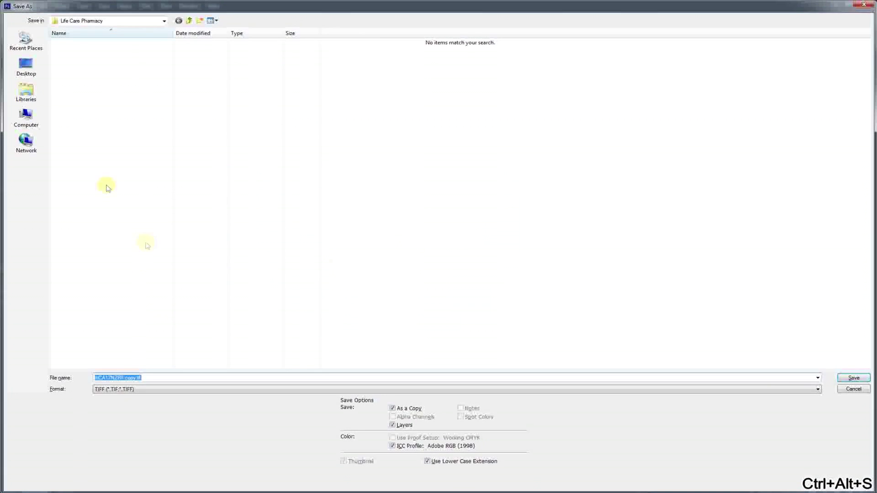
left_click(26, 66)
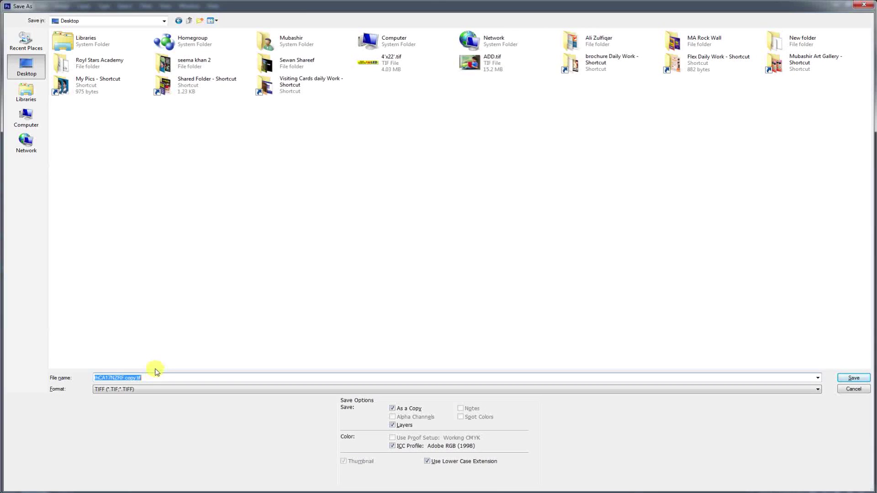
type("Logo")
left_click(131, 389)
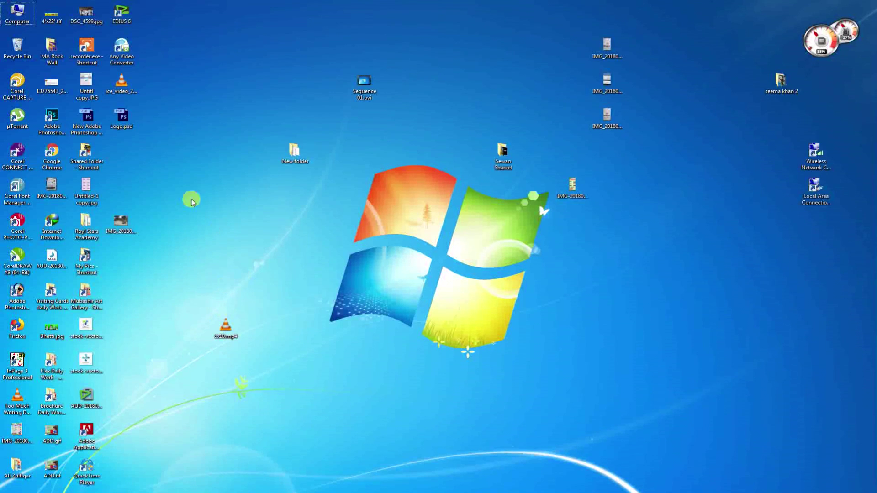
- Move the Logo.psd file to an empty area of the desktop and open it in Photoshop
left_click_drag(121, 116, 297, 48)
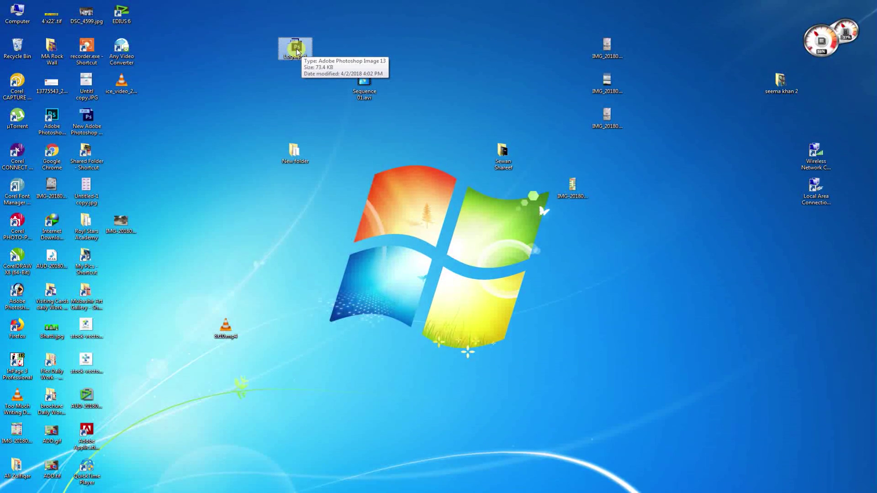
left_click_drag(301, 50, 307, 4)
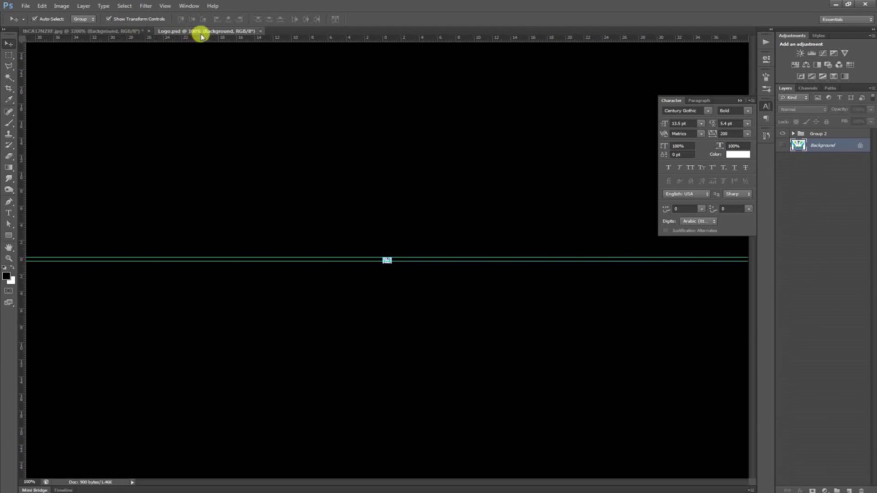
key("ctrl+space")
left_click_drag(410, 270, 525, 352)
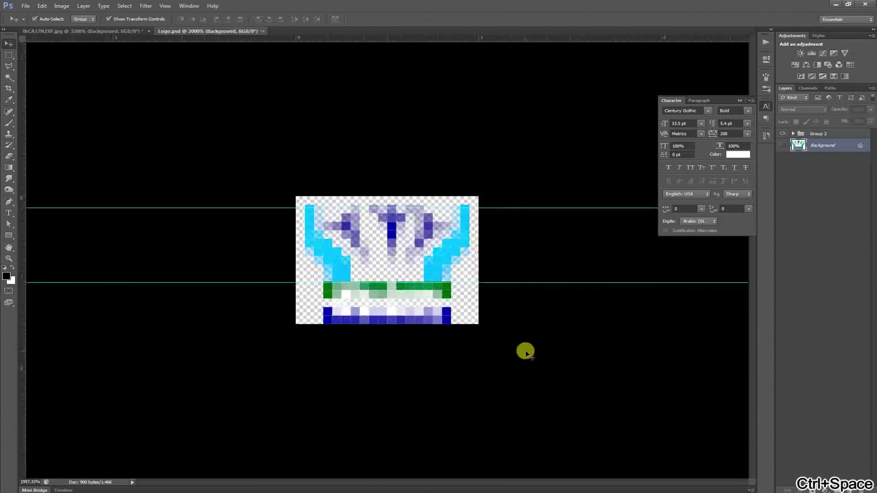
- Resize Logo.psd to a document height of 20 inches at a resolution of 200 pixels/inch
key("ctrl+alt+i")
left_click(324, 174)
type("15")
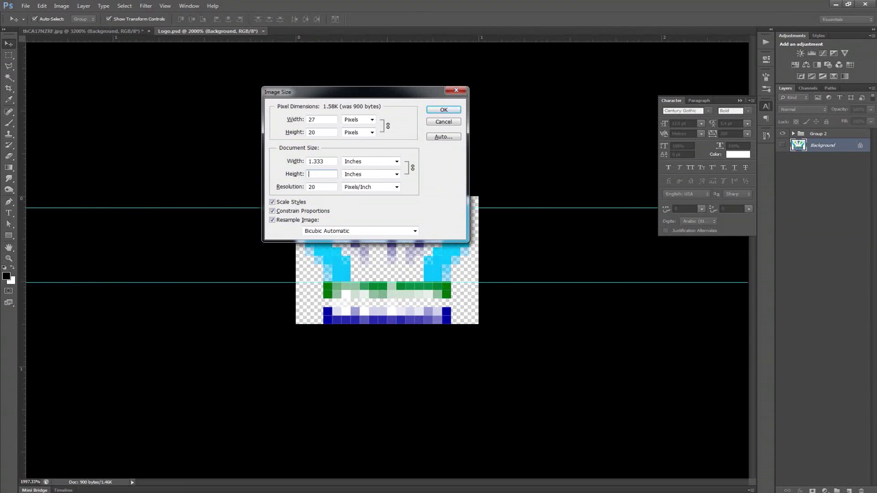
type("20")
key("Tab")
type("200")
key("Return")
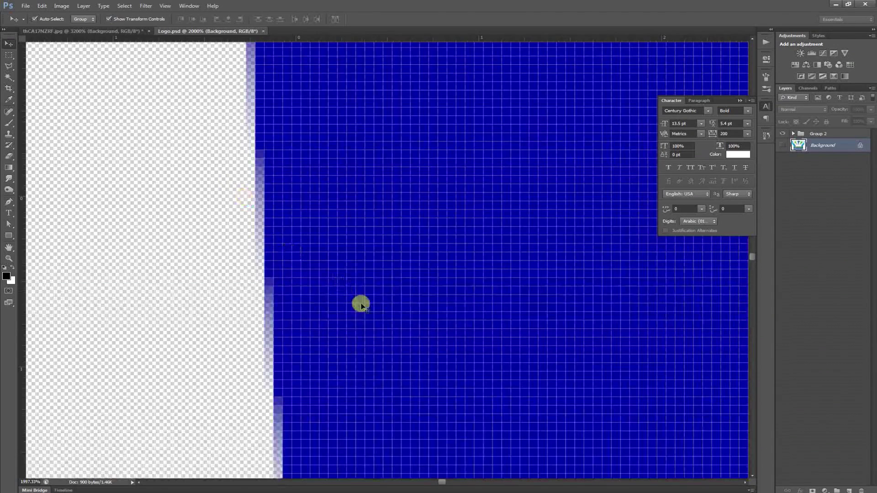
- Examine the enlarged logo's figure tips at actual pixels and the whole artwork, and select the logo group
key("ctrl+0")
key("ctrl+space")
right_click(338, 250, "ctrl")
left_click(360, 267)
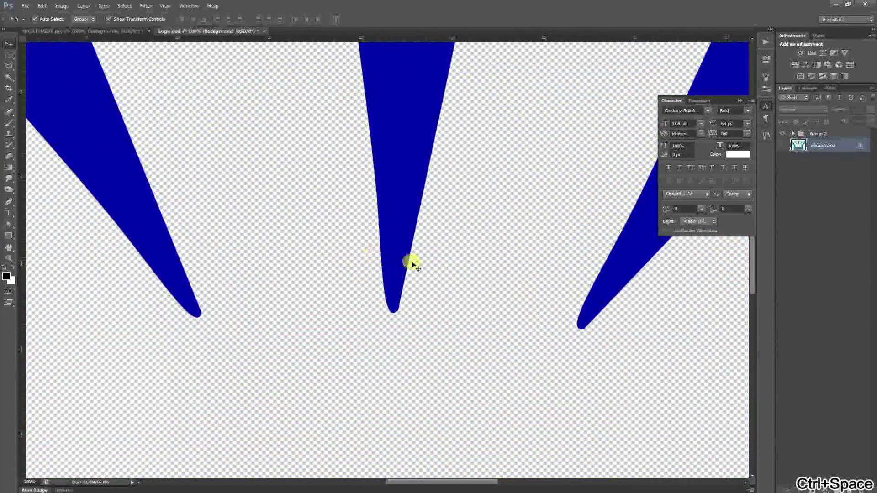
scroll(434, 243, "down", 8)
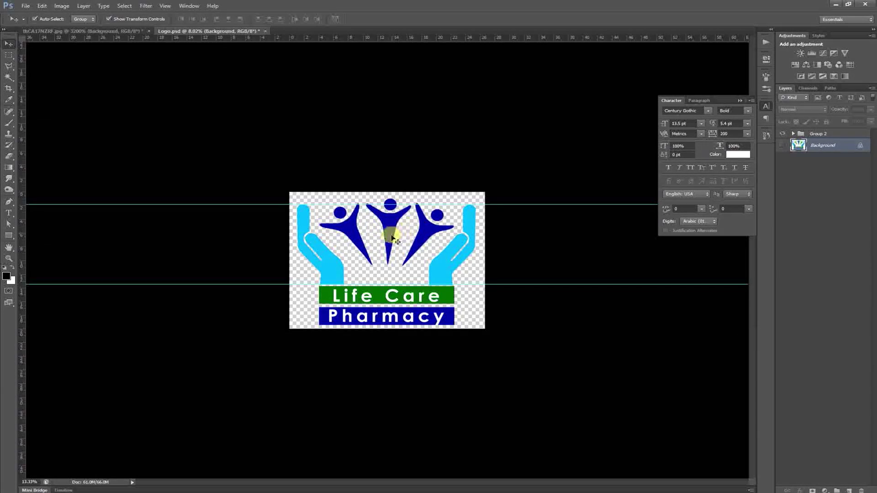
left_click_drag(404, 233, 429, 245)
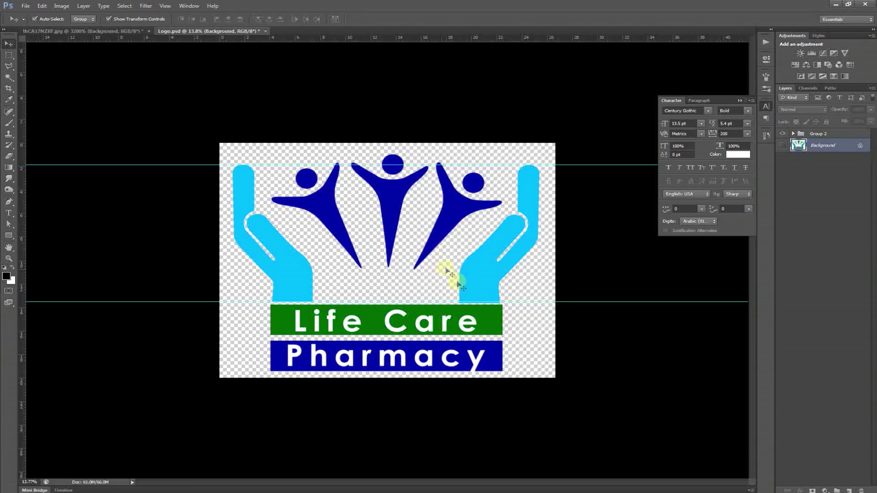
left_click(465, 323)
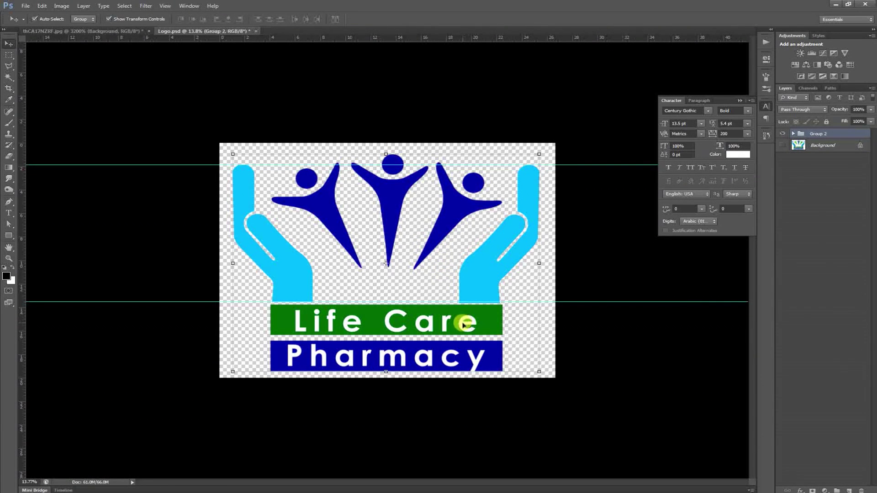